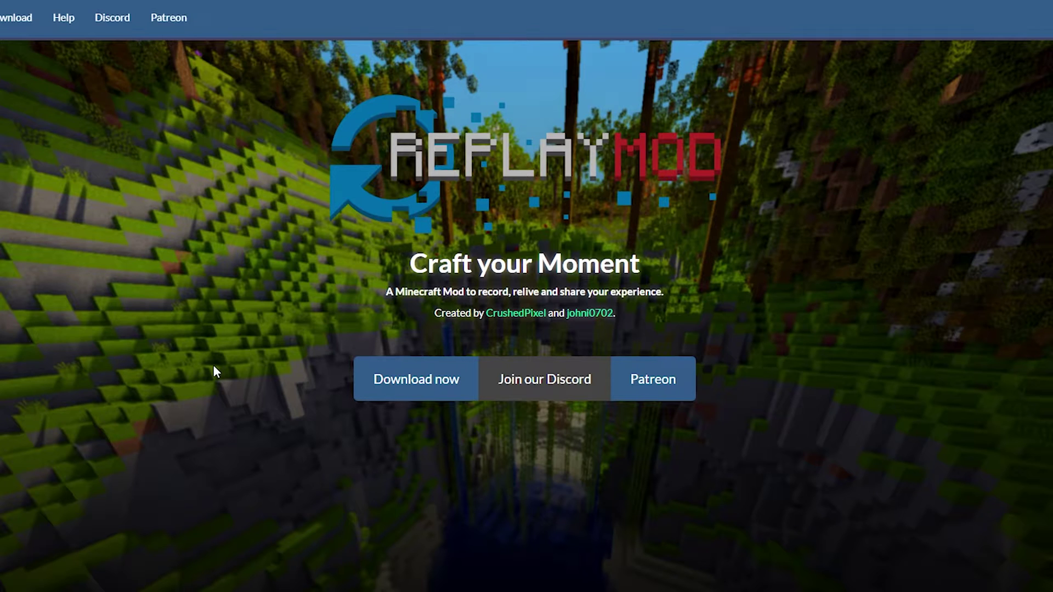
pyautogui.scroll(-2, 214, 367)
pyautogui.scroll(2, 214, 367)
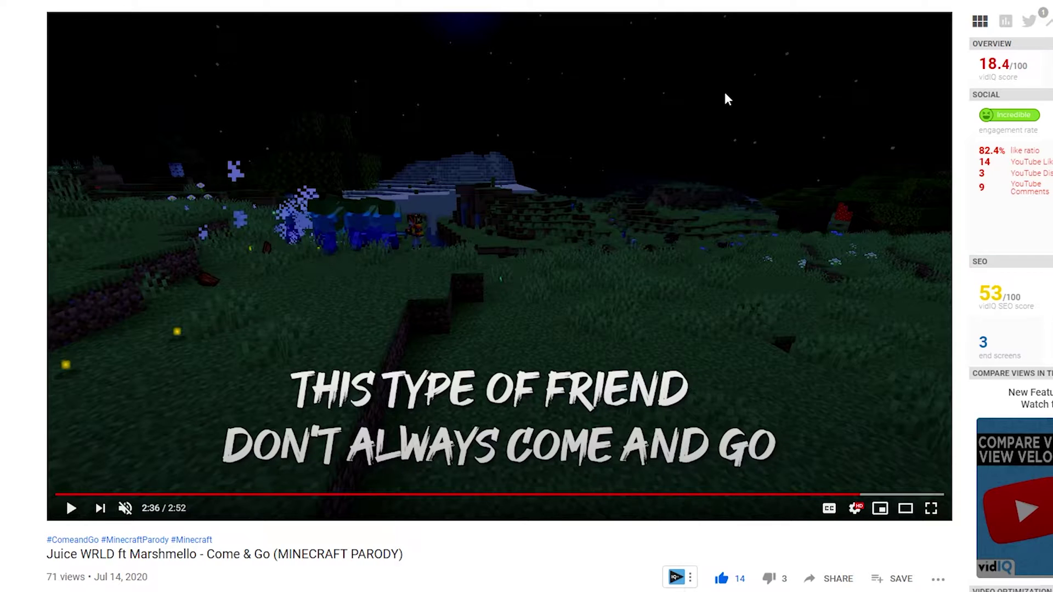
pyautogui.click(760, 385)
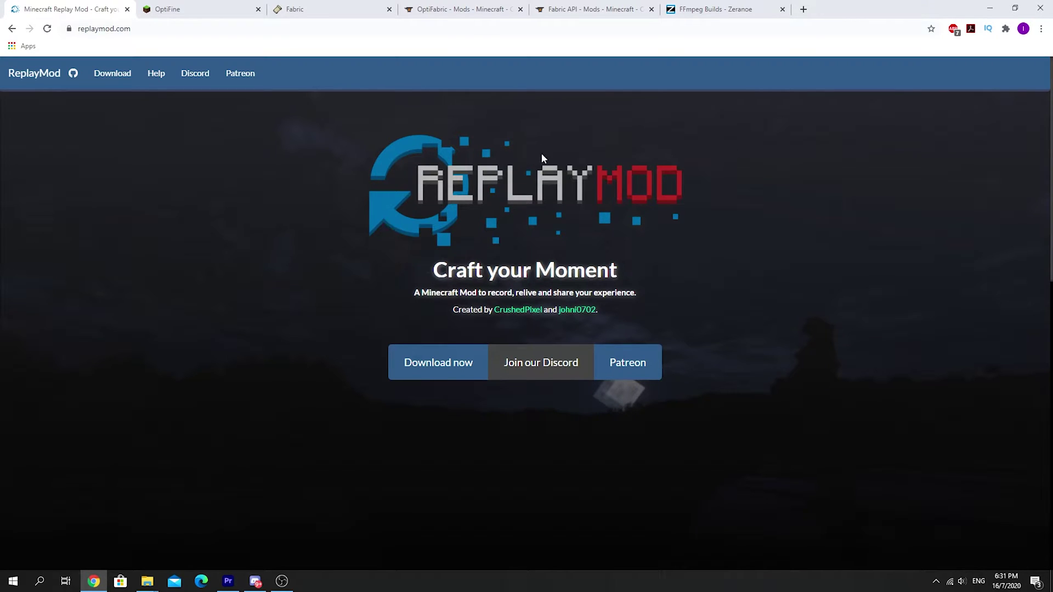
# Step: Look through the open OptiFine, Fabric, OptiFabric, Fabric API and FFmpeg Builds download pages
pyautogui.click(181, 9)
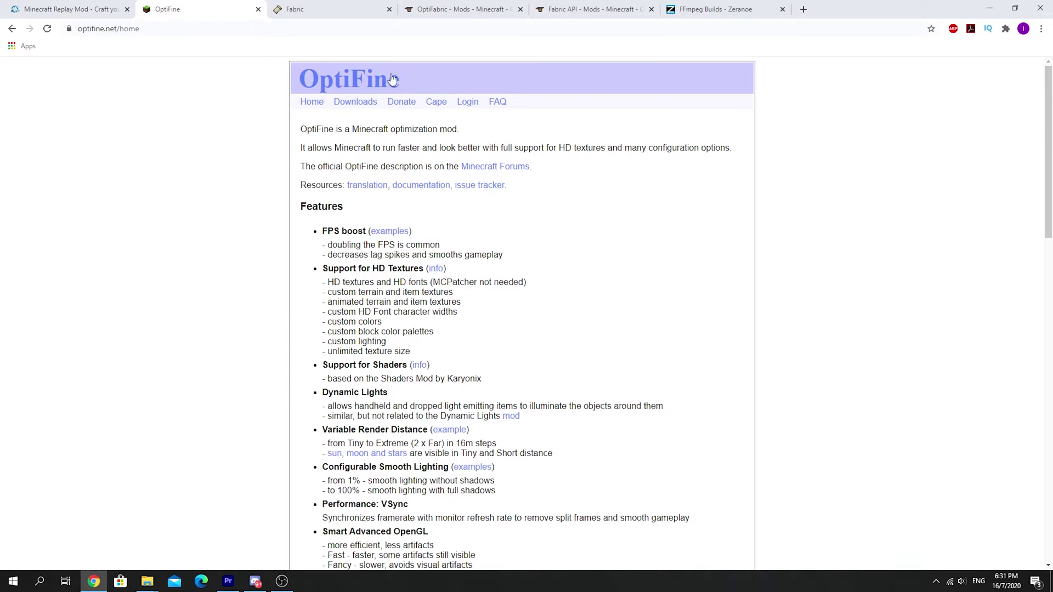
pyautogui.click(341, 11)
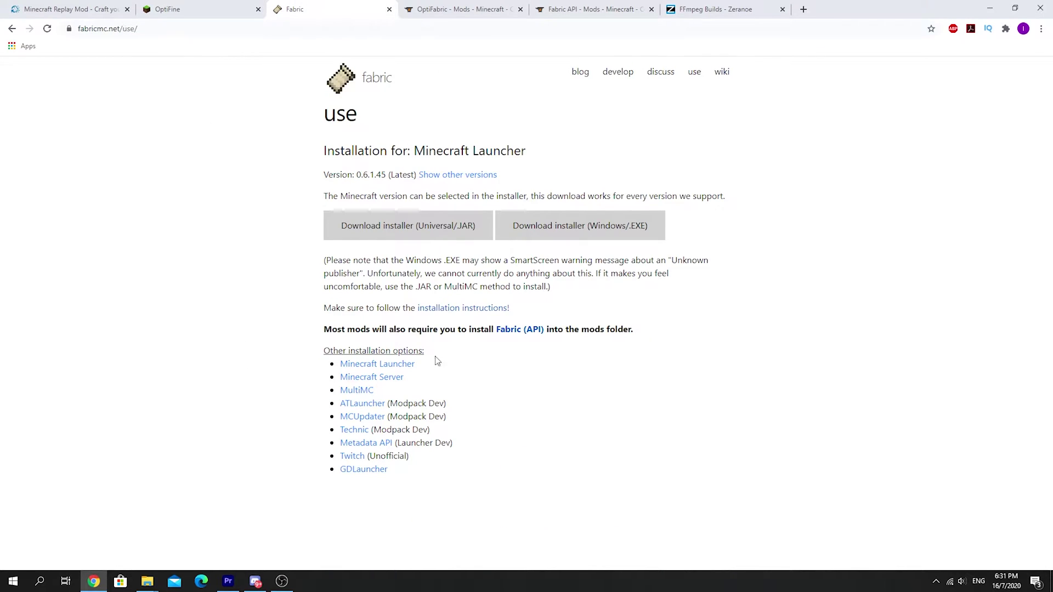
pyautogui.click(465, 9)
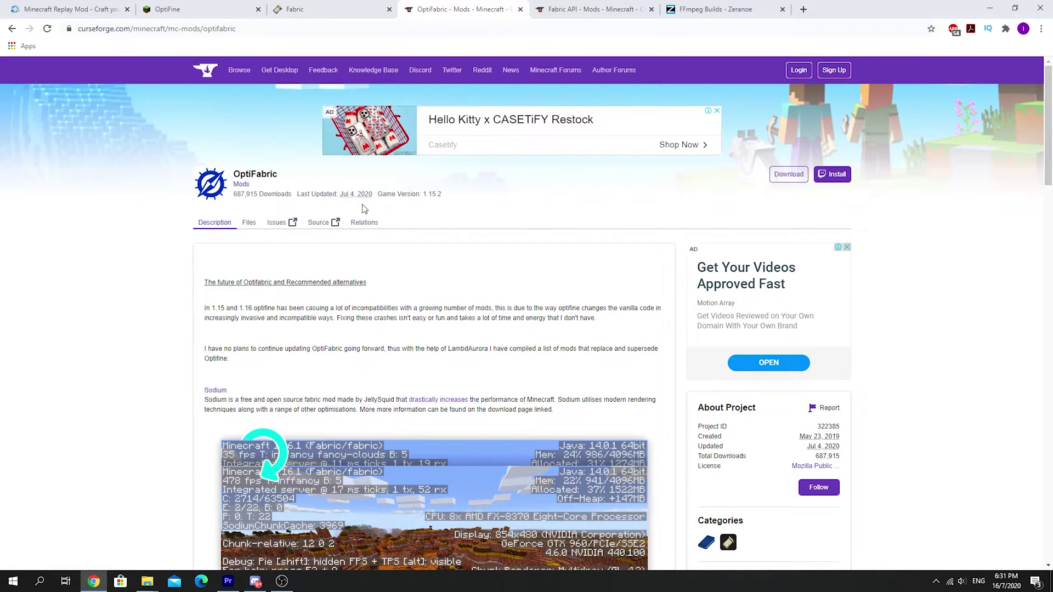
pyautogui.click(589, 9)
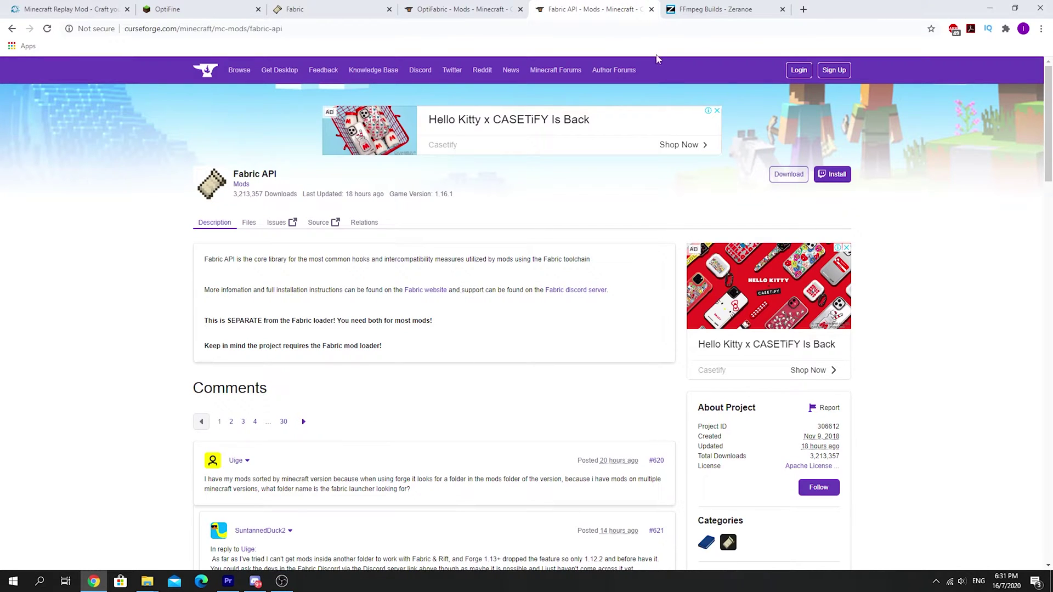
pyautogui.click(666, 13)
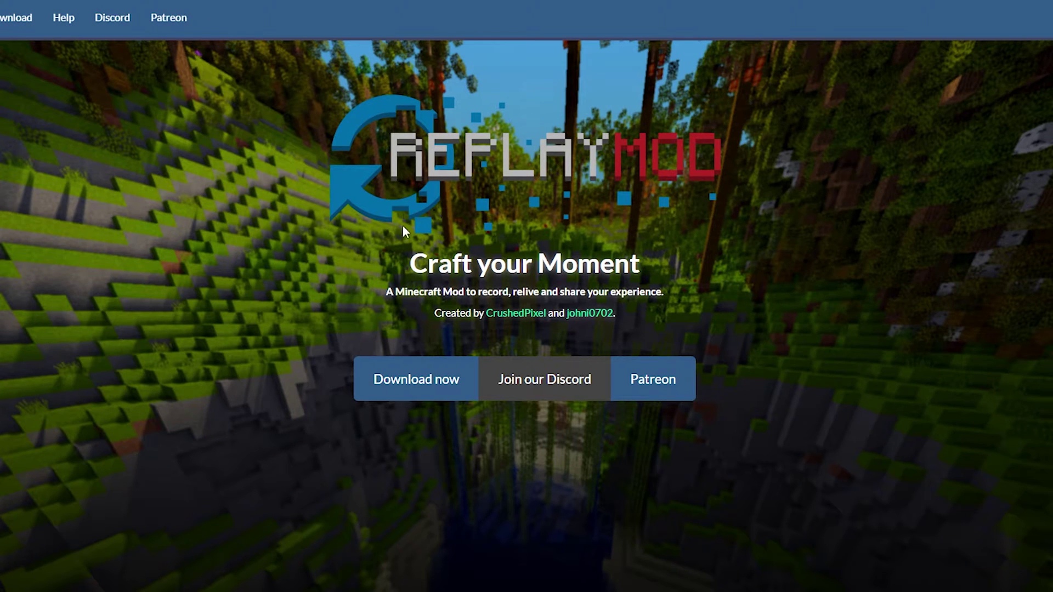
# Step: Open the ReplayMod downloads, and download the Fabric API 0.14.1 jar from its project page, keeping the file despite the browser's safety prompt
pyautogui.click(410, 379)
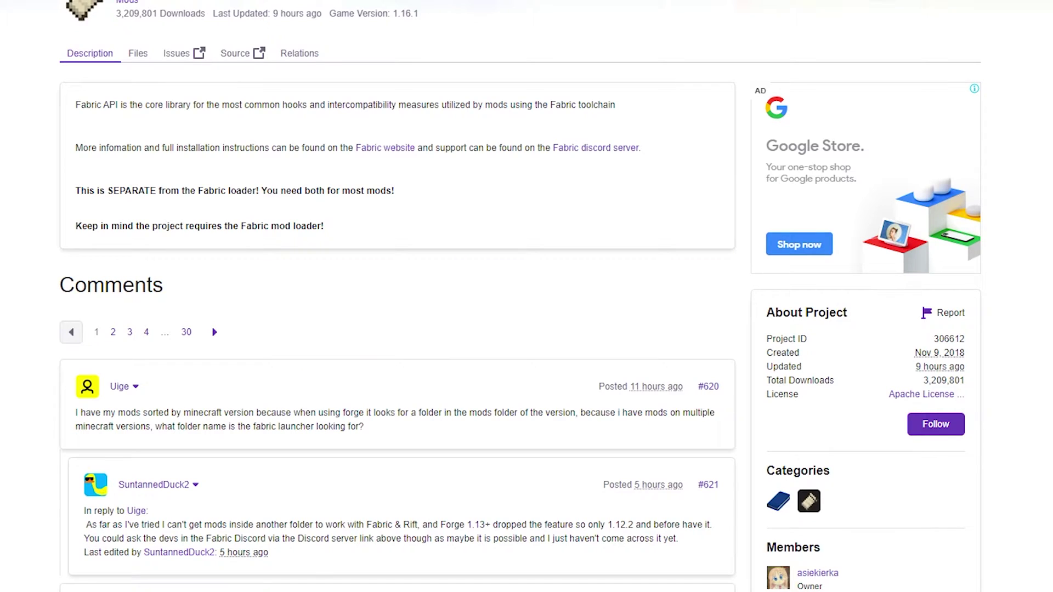
pyautogui.scroll(3, 411, 47)
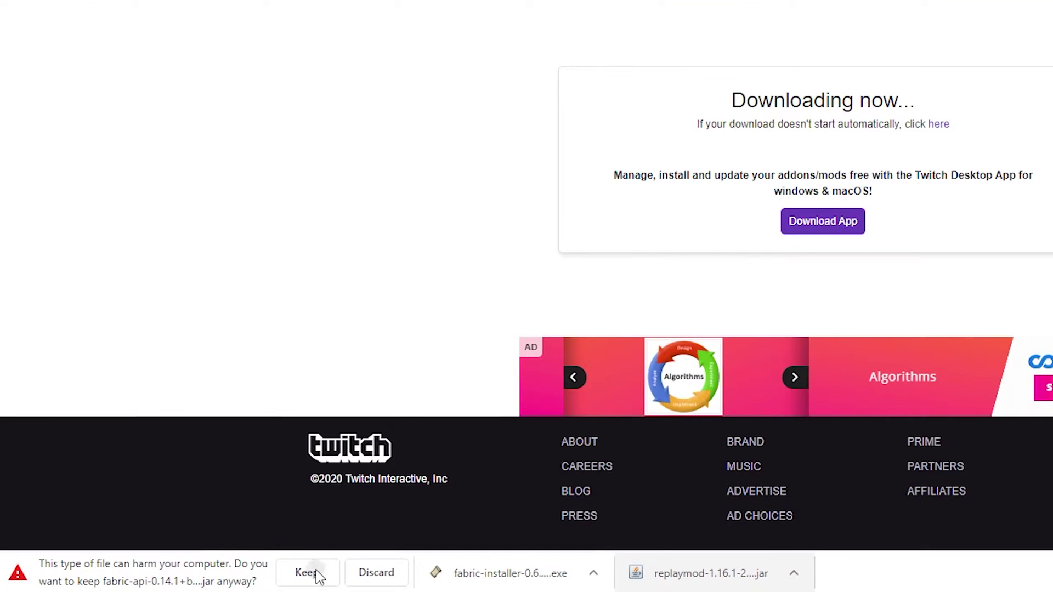
pyautogui.click(317, 572)
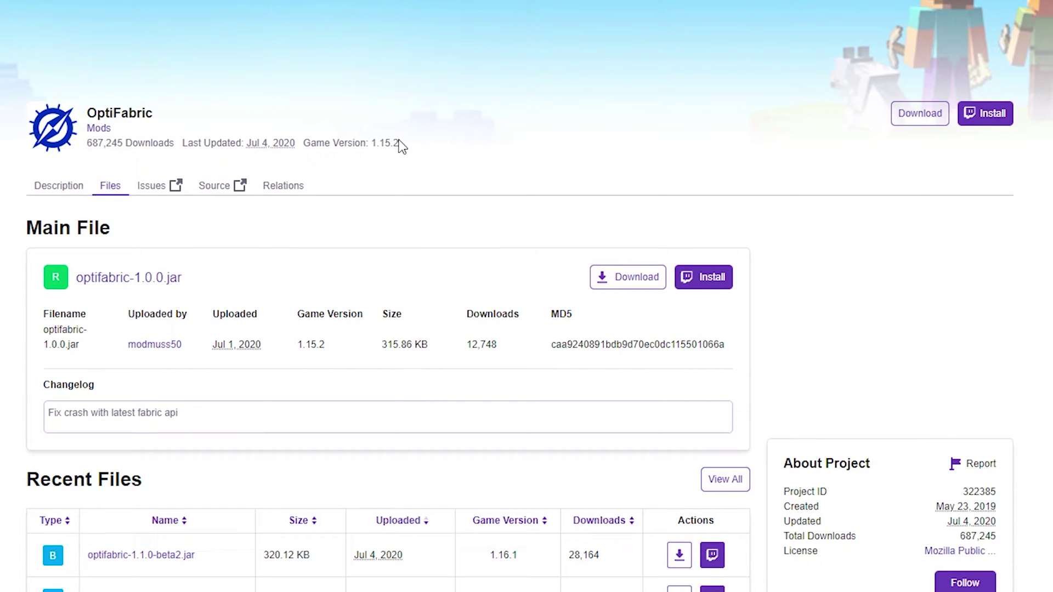
# Step: Download optifabric-1.1.0-beta2.jar for game version 1.16.1 from OptiFabric's recent files and keep the file
pyautogui.scroll(-3, 108, 188)
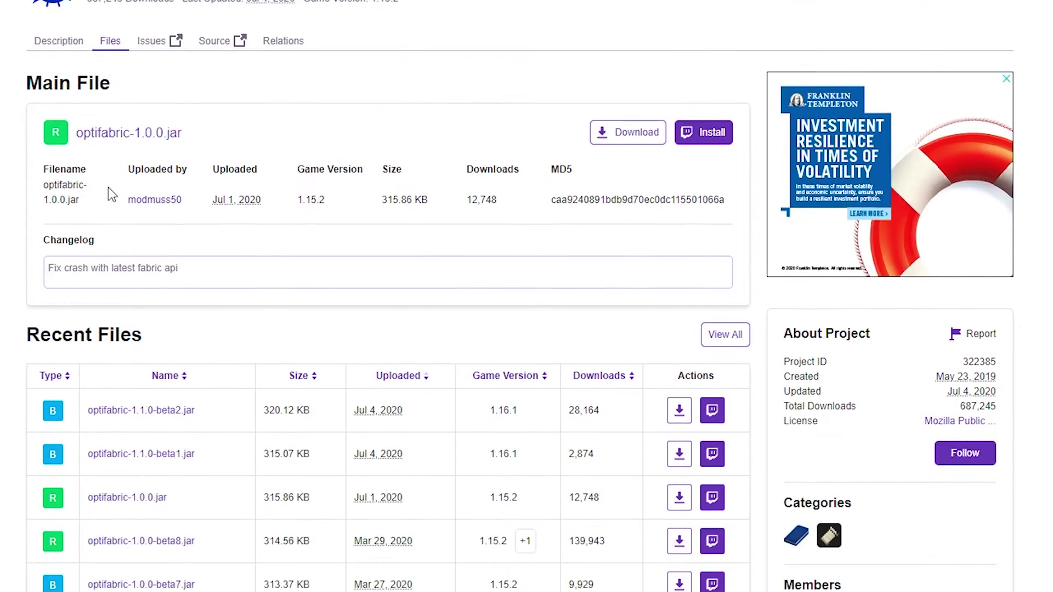
pyautogui.scroll(-3, 108, 186)
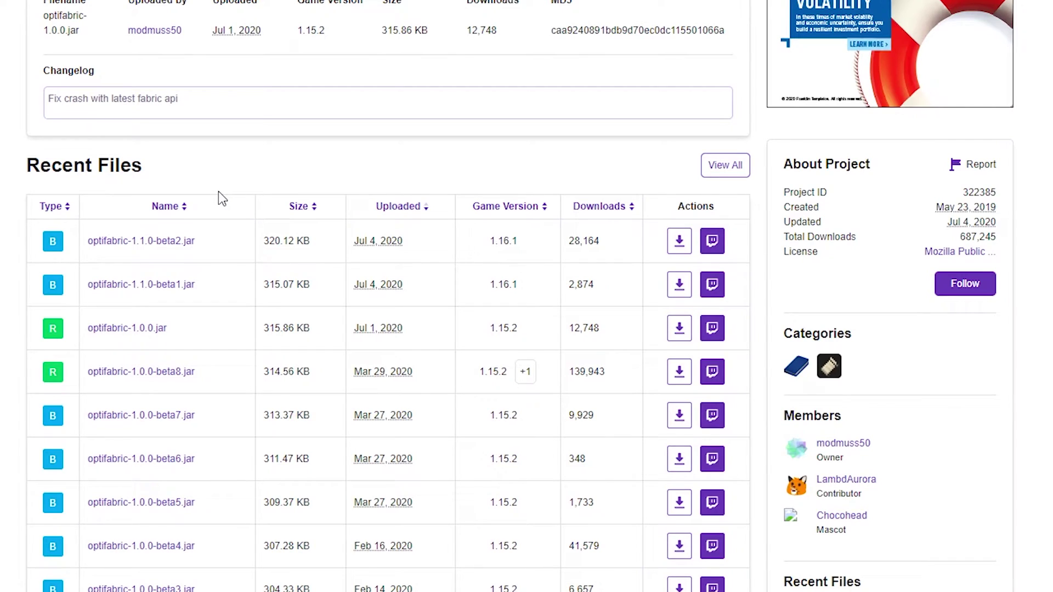
pyautogui.doubleClick(503, 241)
pyautogui.click(678, 242)
pyautogui.click(617, 290)
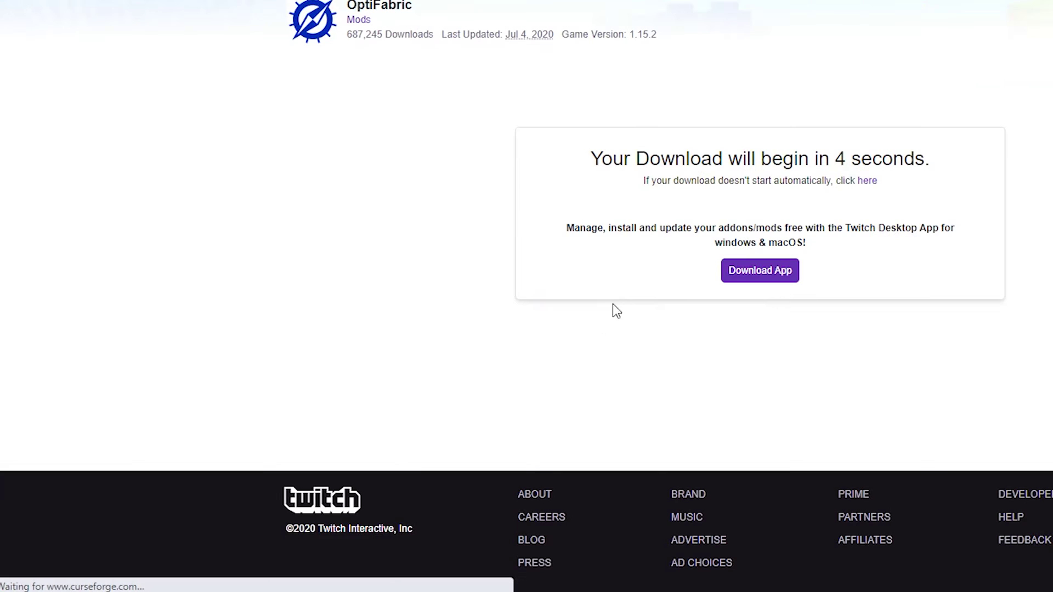
pyautogui.click(279, 573)
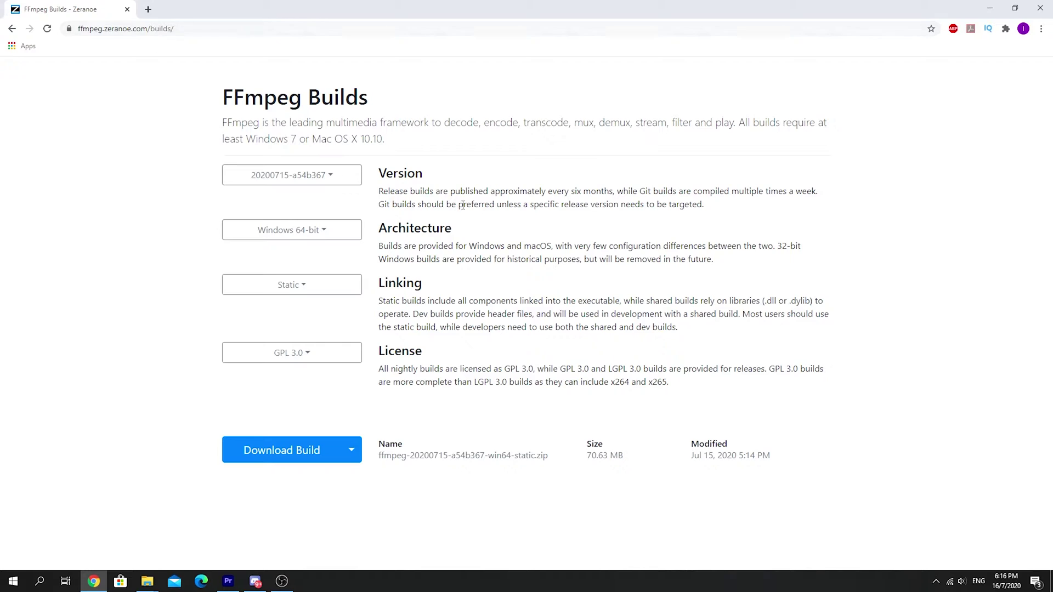
# Step: Download the Windows 64-bit static FFmpeg build, version 20200715-a54b367
pyautogui.moveTo(216, 97); pyautogui.dragTo(441, 106)
pyautogui.click(442, 106)
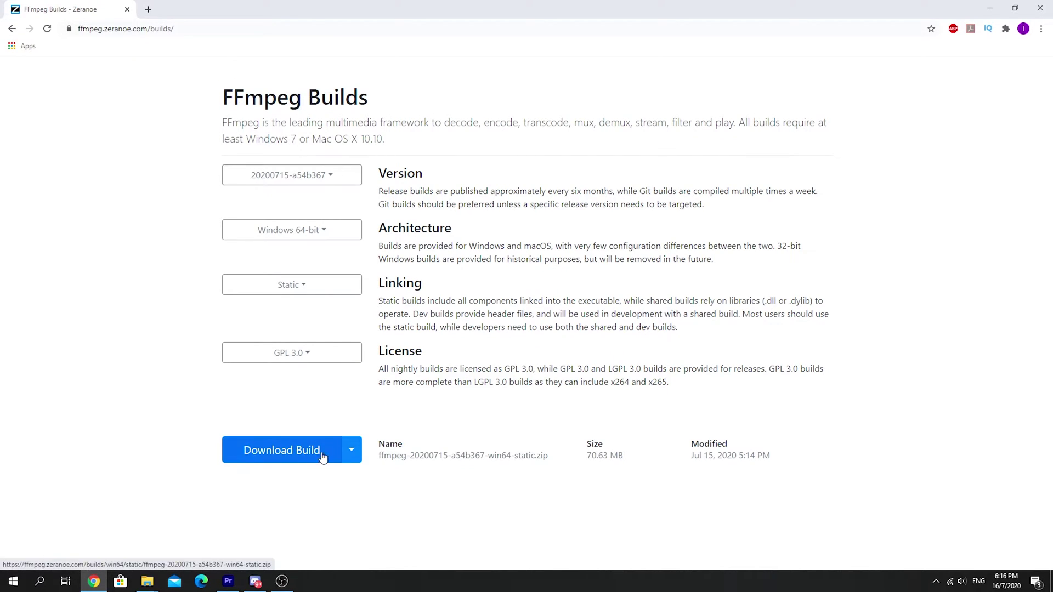
pyautogui.click(291, 459)
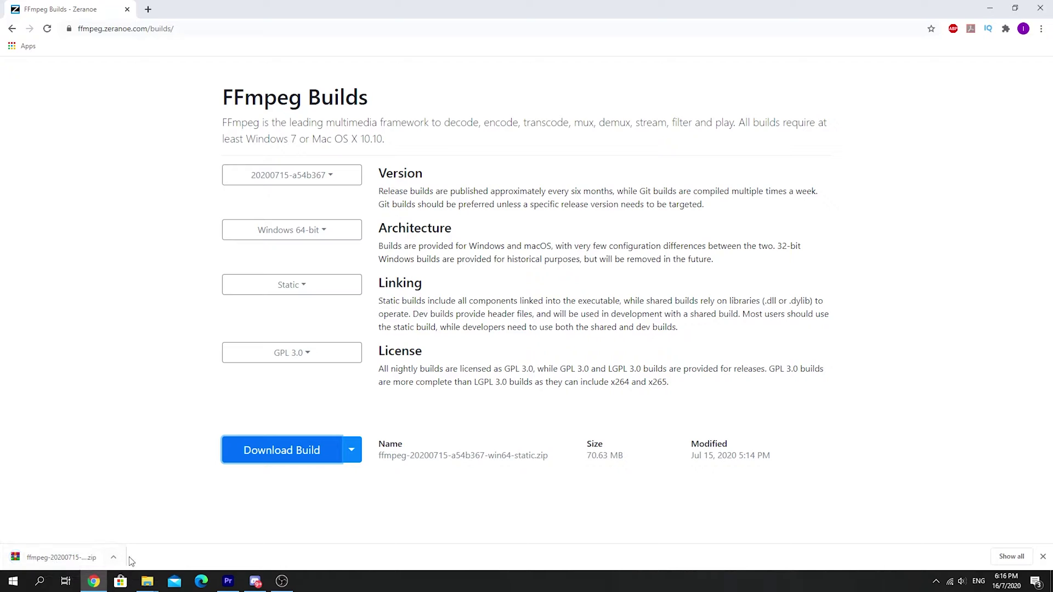
# Step: Open the Downloads folder and check the downloaded OptiFabric, OptiFine, Fabric API, ReplayMod, Fabric installer and FFmpeg files
pyautogui.moveTo(147, 586)
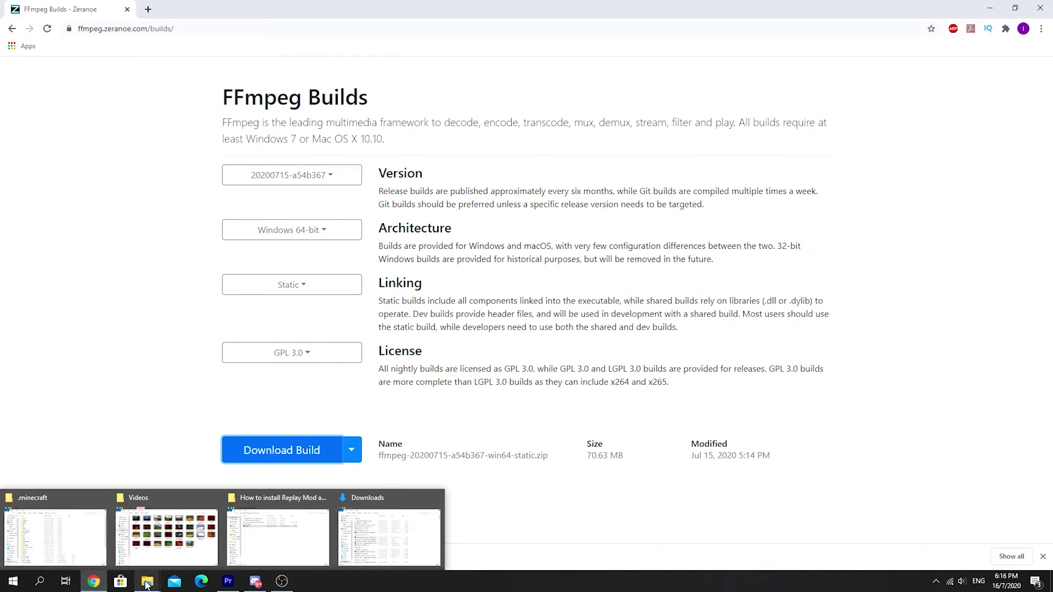
pyautogui.click(389, 536)
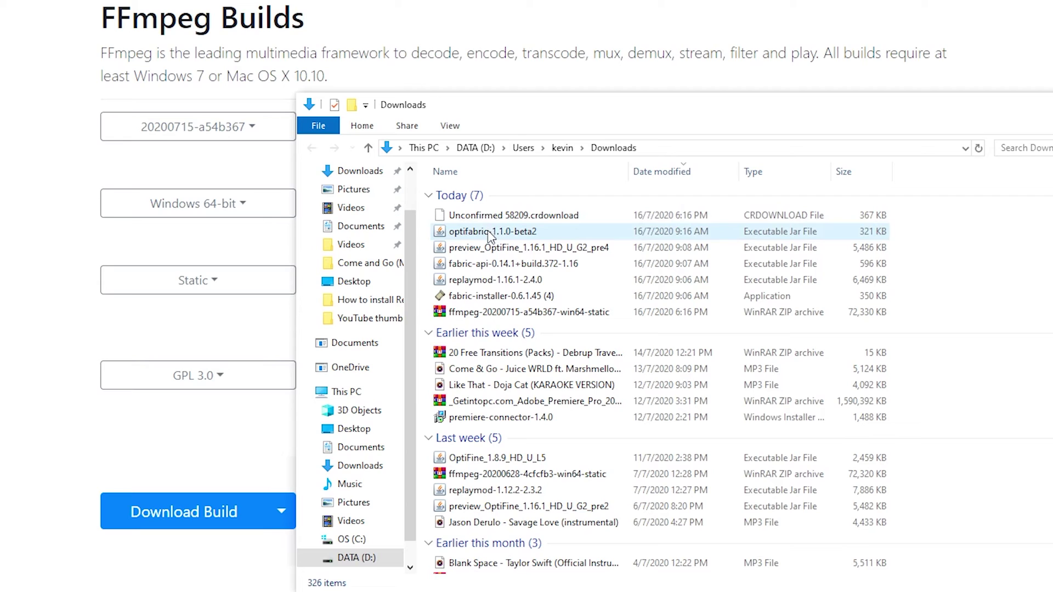
pyautogui.click(490, 235)
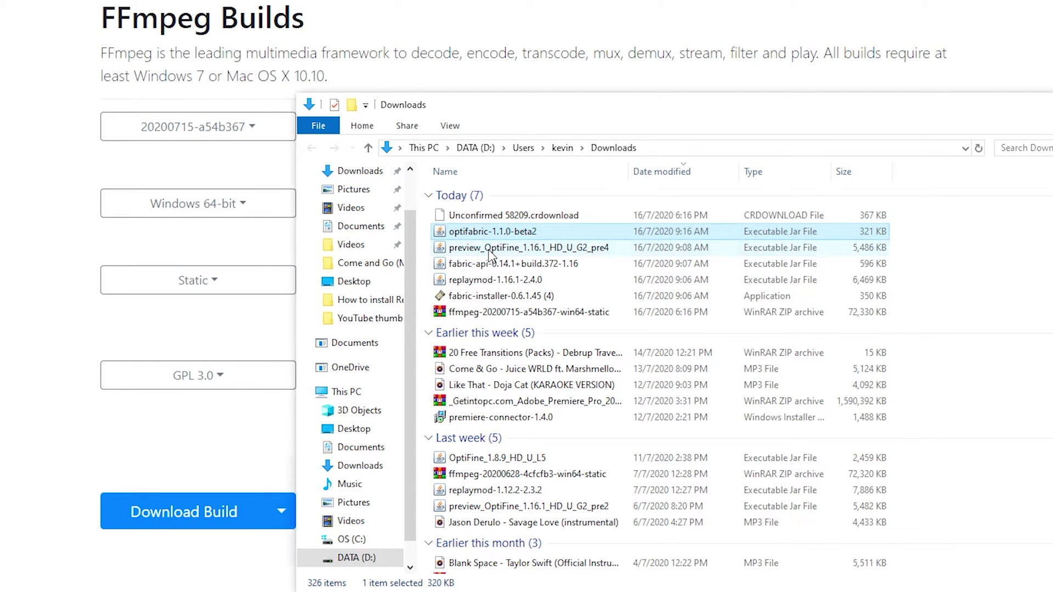
pyautogui.keyDown('ctrl'); pyautogui.click(489, 249); pyautogui.keyUp('ctrl')
pyautogui.keyDown('ctrl'); pyautogui.click(494, 264); pyautogui.keyUp('ctrl')
pyautogui.keyDown('ctrl'); pyautogui.click(493, 283); pyautogui.keyUp('ctrl')
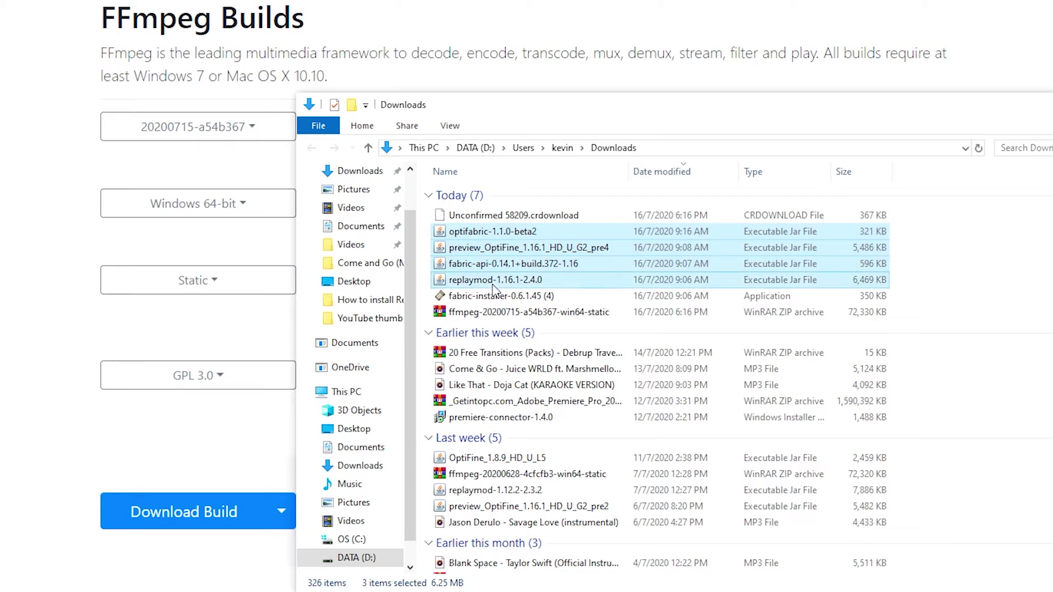
pyautogui.keyDown('ctrl'); pyautogui.click(482, 312); pyautogui.keyUp('ctrl')
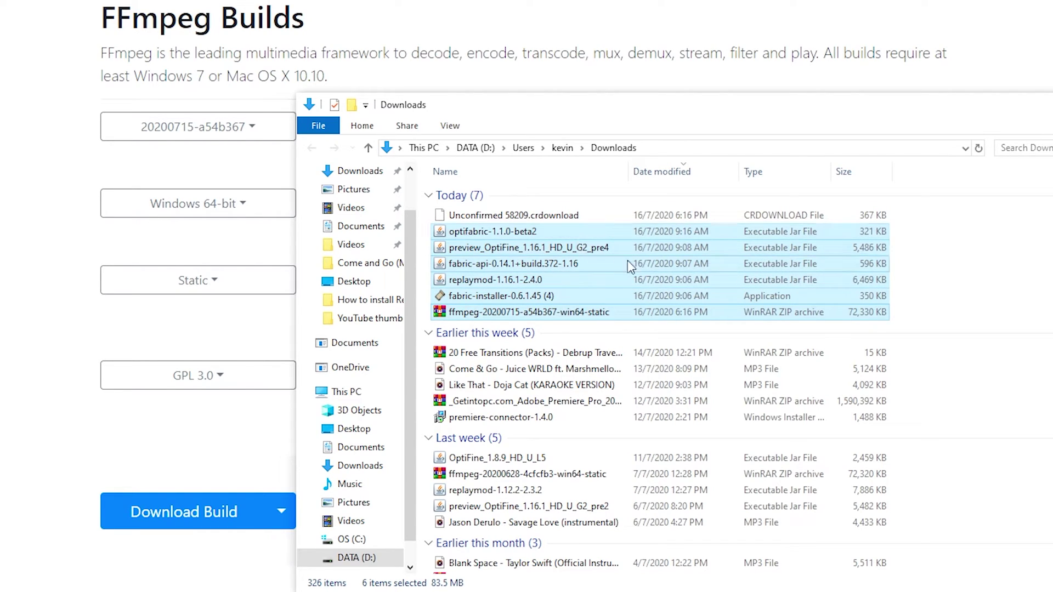
pyautogui.click(992, 296)
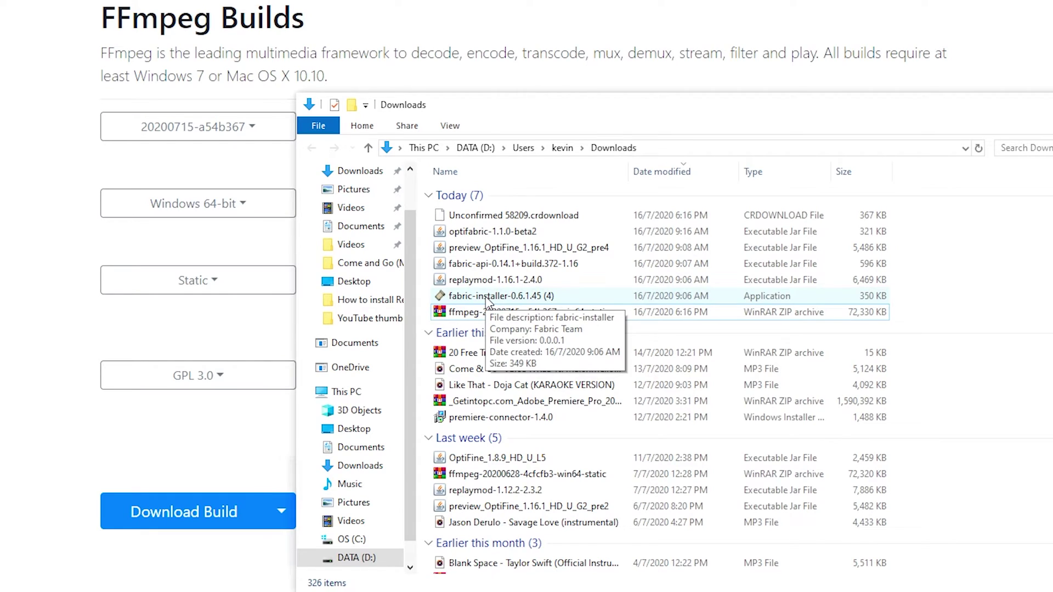
# Step: Run fabric-installer-0.6.1.45 to install Fabric Loader 0.9.0+build.204 for Minecraft 1.16.1, and close the installer
pyautogui.click(487, 301)
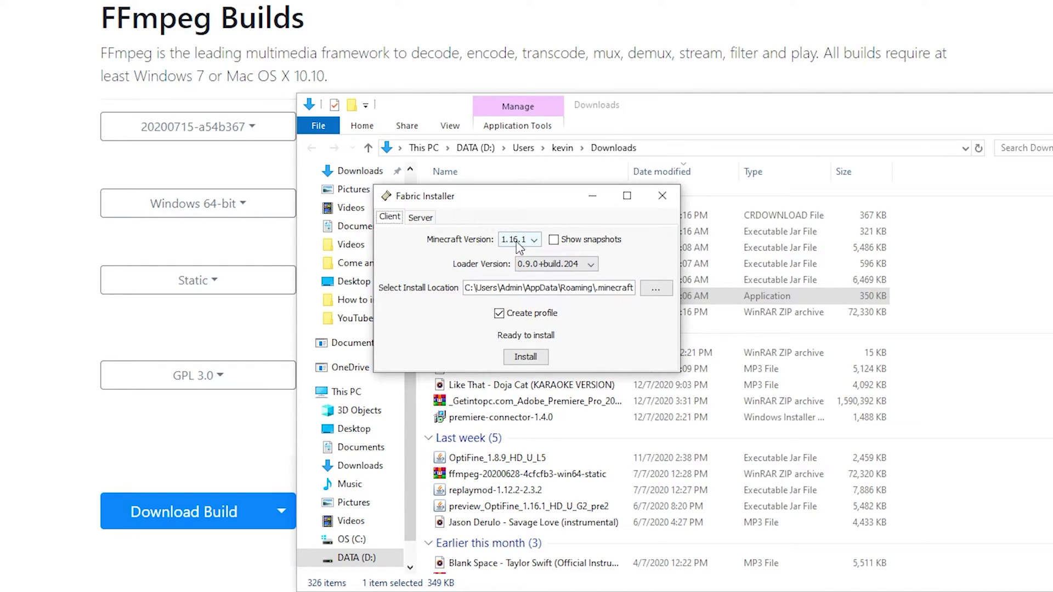
pyautogui.click(517, 363)
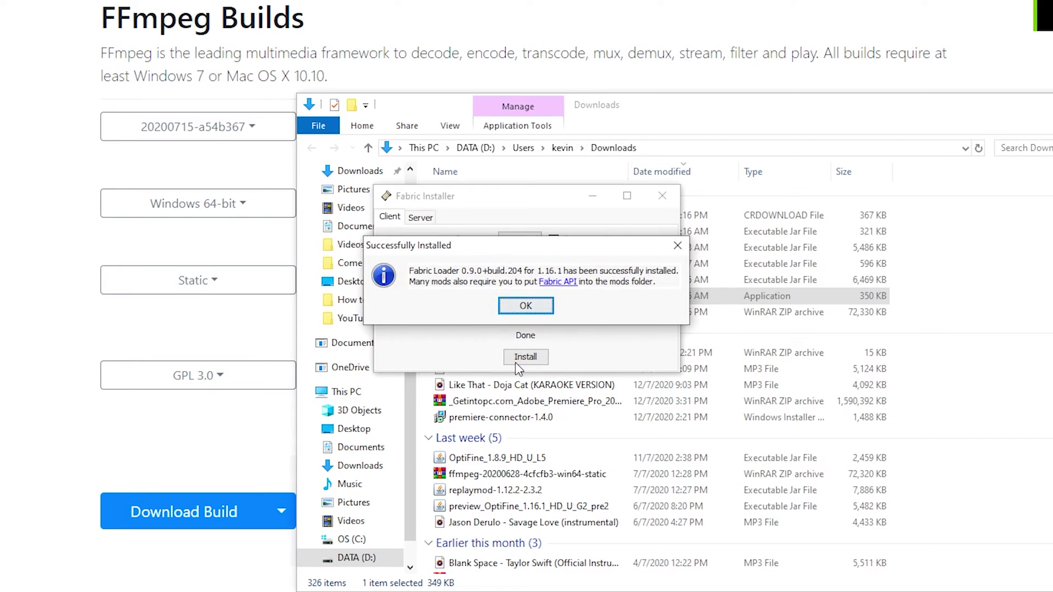
pyautogui.click(525, 310)
pyautogui.click(663, 196)
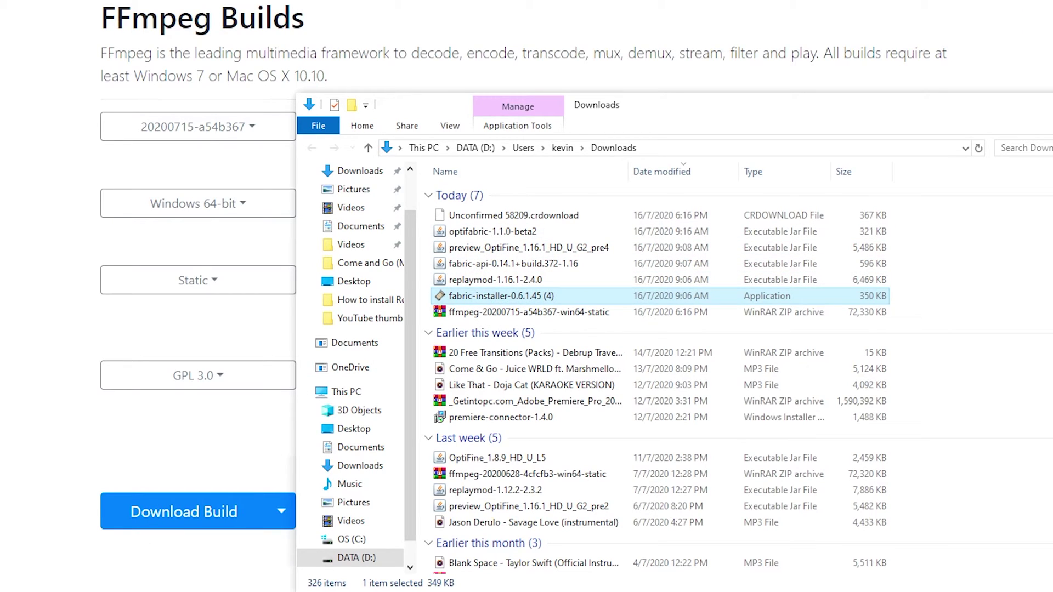
# Step: Go to %appdata% in the second File Explorer window and open the mods folder inside .minecraft
pyautogui.press('super')
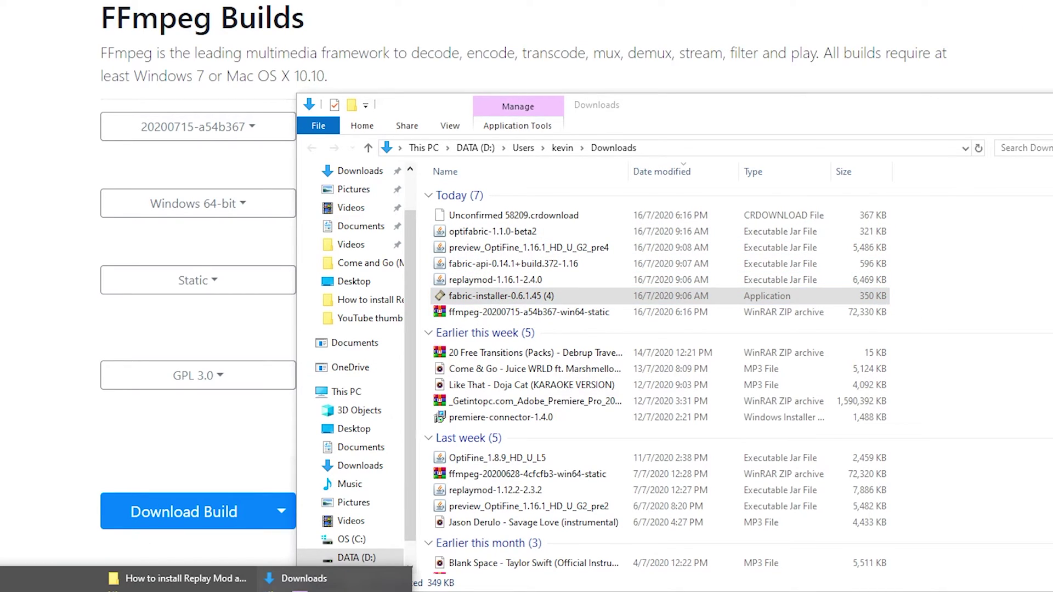
pyautogui.click(181, 579)
pyautogui.click(456, 459)
pyautogui.press('BackSpace')
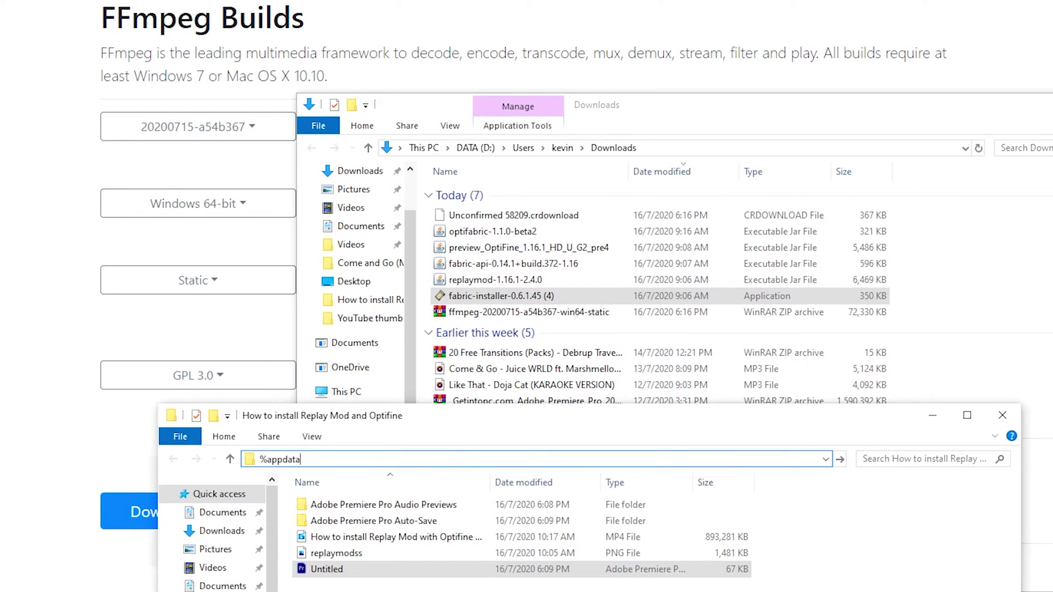
pyautogui.press('Return')
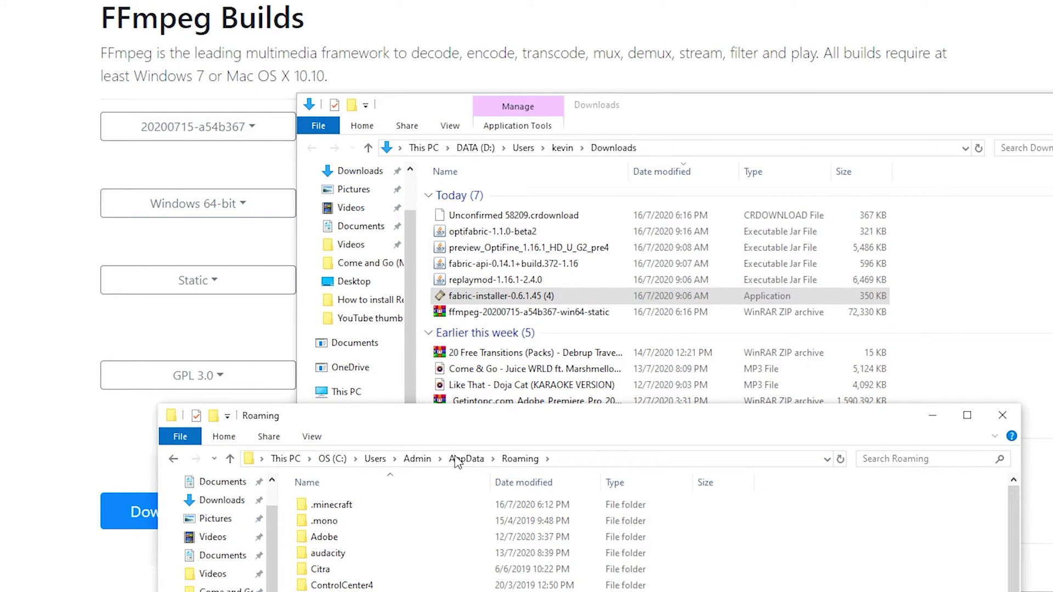
pyautogui.moveTo(445, 419); pyautogui.dragTo(459, 76)
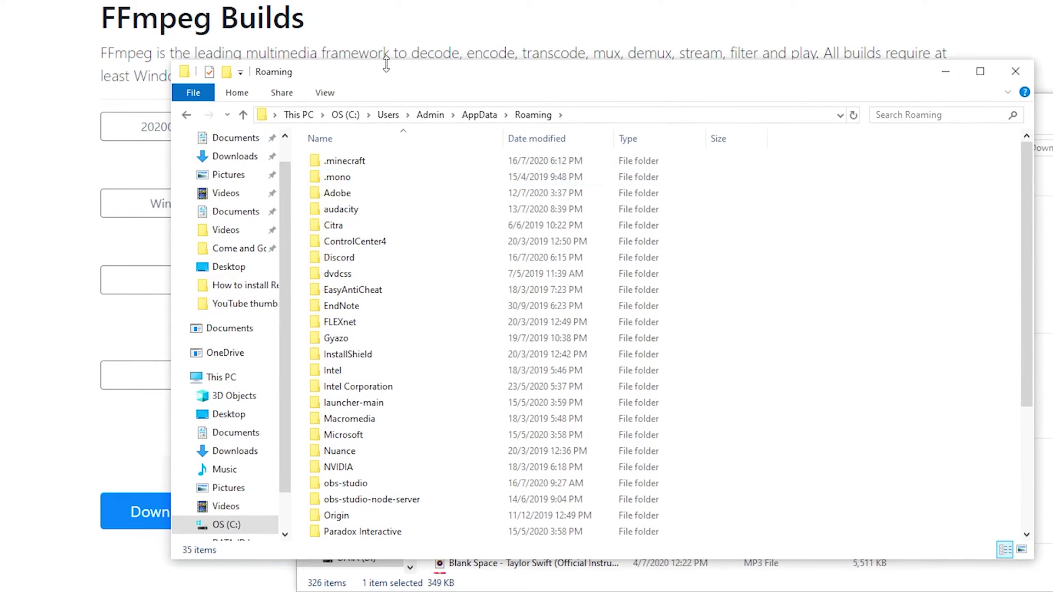
pyautogui.doubleClick(341, 162)
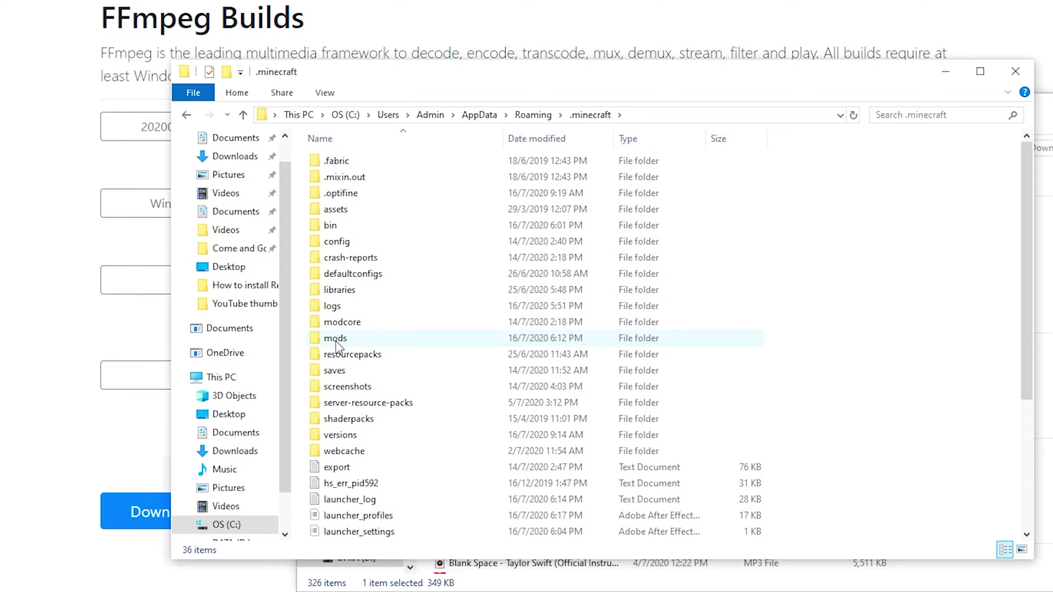
pyautogui.doubleClick(336, 342)
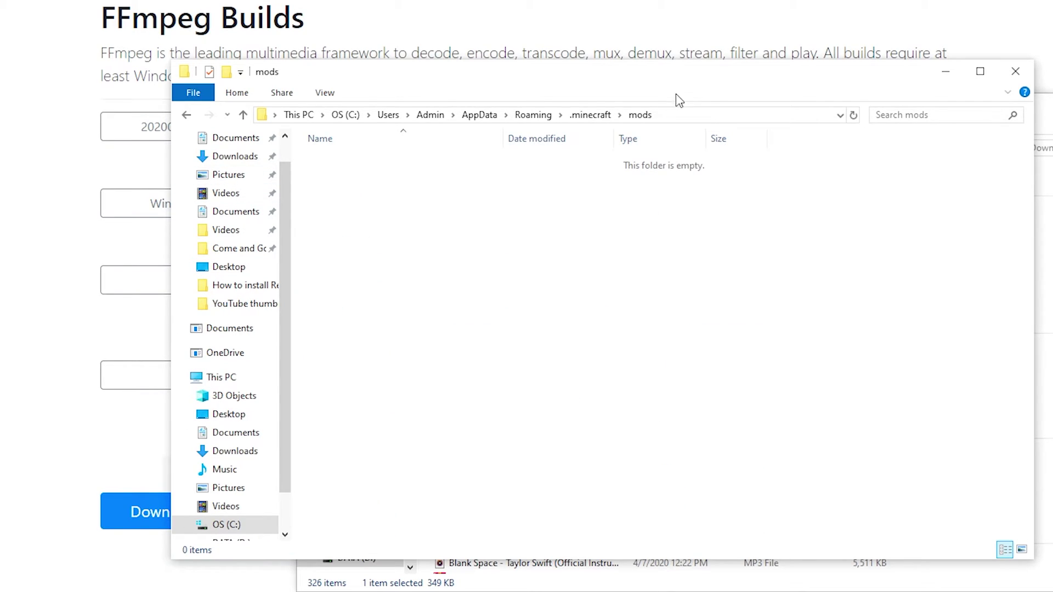
# Step: Arrange both folder windows and copy the replaymod-1.16.1-2.4.0, fabric-api, preview_OptiFine_1.16.1 and optifabric-1.1.0-beta2 jars from Downloads into mods
pyautogui.moveTo(666, 96); pyautogui.dragTo(486, 104)
pyautogui.moveTo(932, 105); pyautogui.dragTo(949, 99)
pyautogui.click(557, 275)
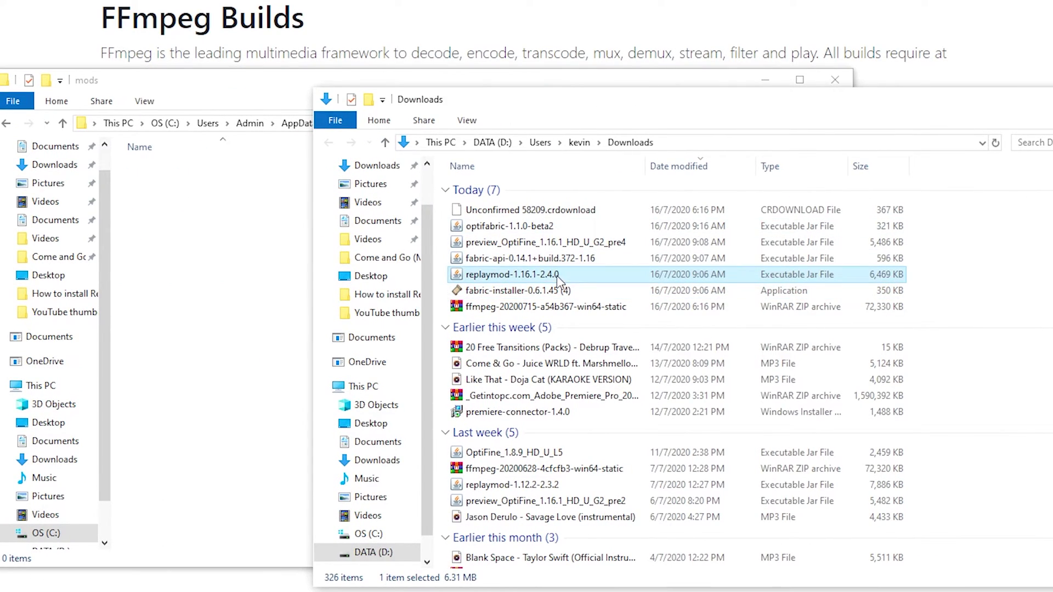
pyautogui.keyDown('ctrl'); pyautogui.click(502, 259); pyautogui.keyUp('ctrl')
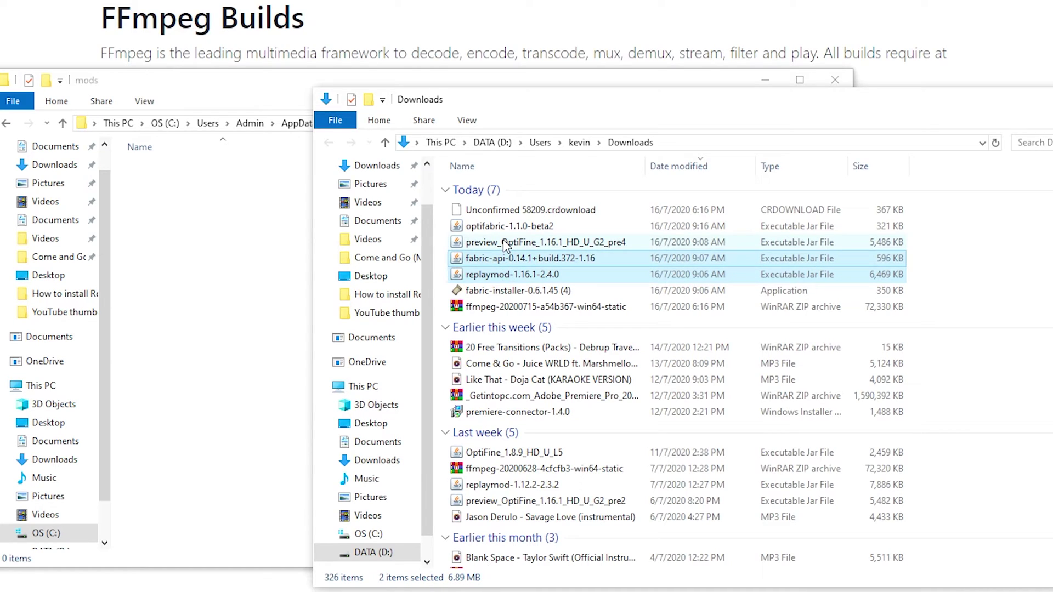
pyautogui.keyDown('ctrl'); pyautogui.click(504, 229); pyautogui.keyUp('ctrl')
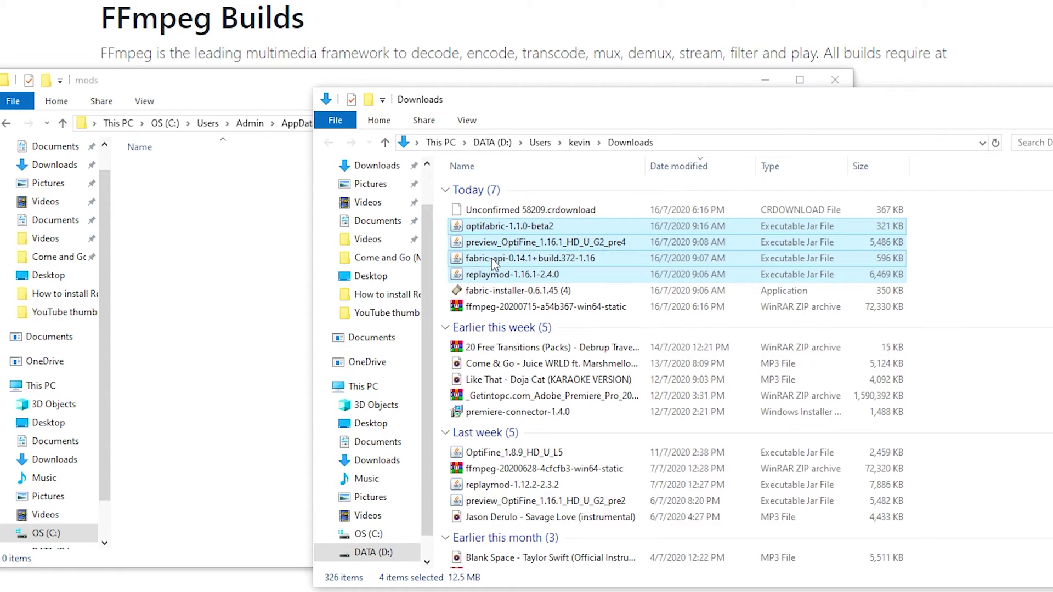
pyautogui.moveTo(492, 258); pyautogui.dragTo(230, 286)
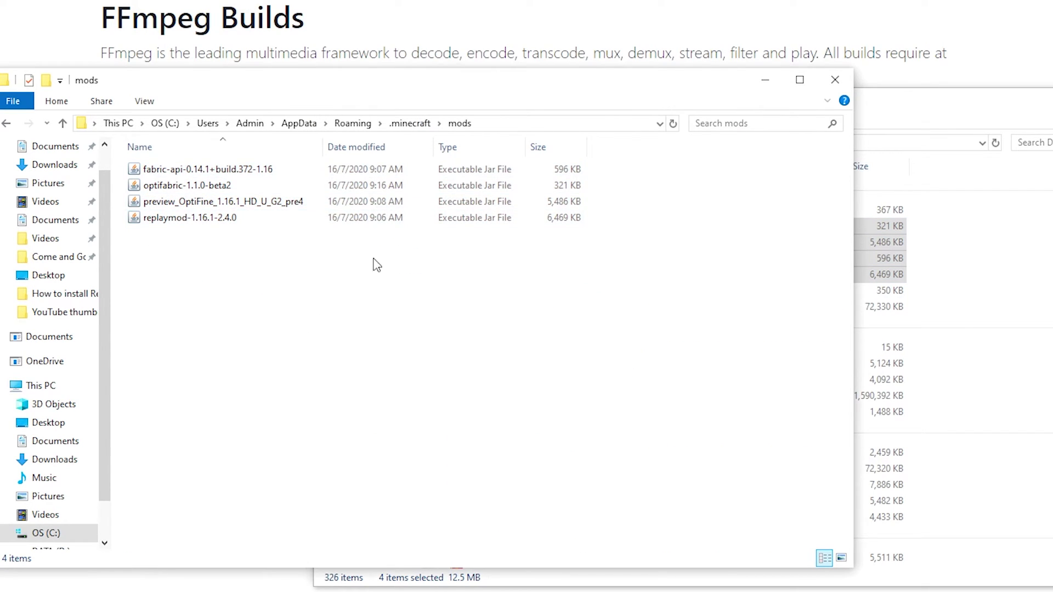
# Step: Return to the .minecraft folder and copy the ffmpeg-20200715-a54b367-win64-static archive from Downloads into it
pyautogui.click(7, 129)
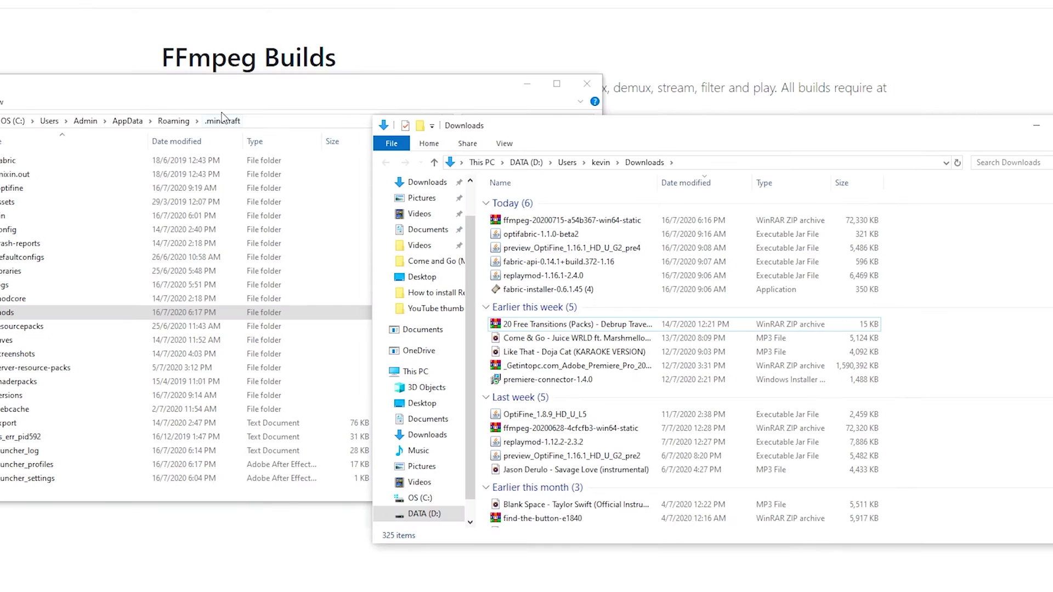
pyautogui.click(448, 93)
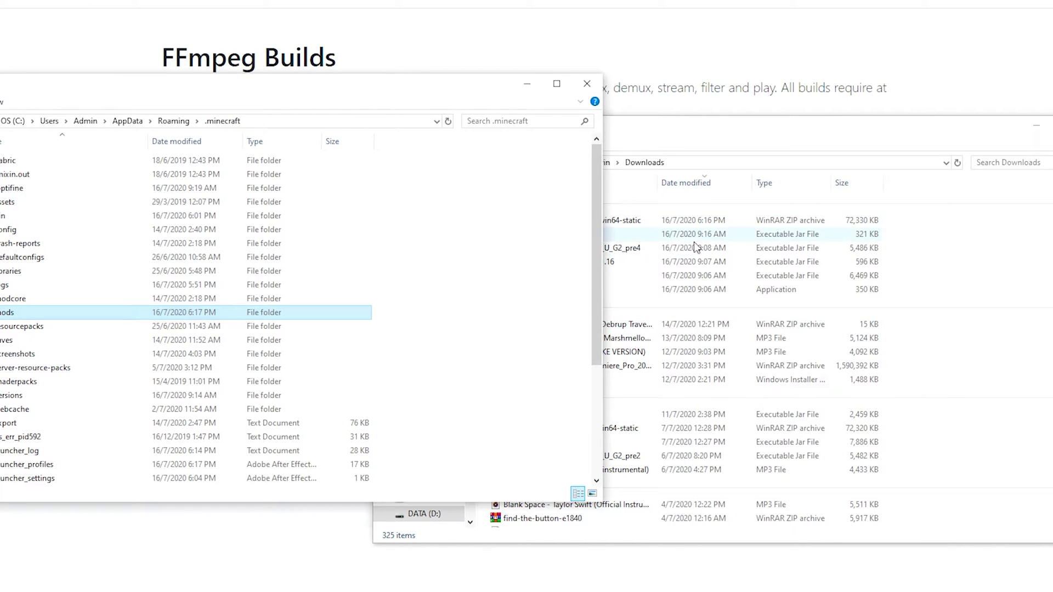
pyautogui.click(606, 220)
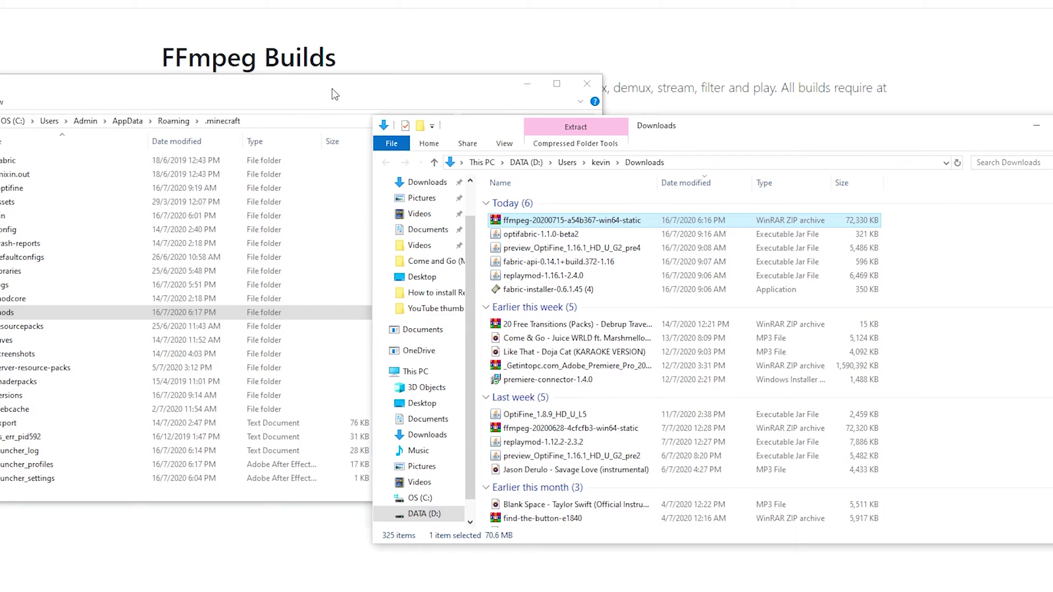
pyautogui.moveTo(330, 90); pyautogui.dragTo(206, 46)
pyautogui.hotkey('ctrl', 'v')
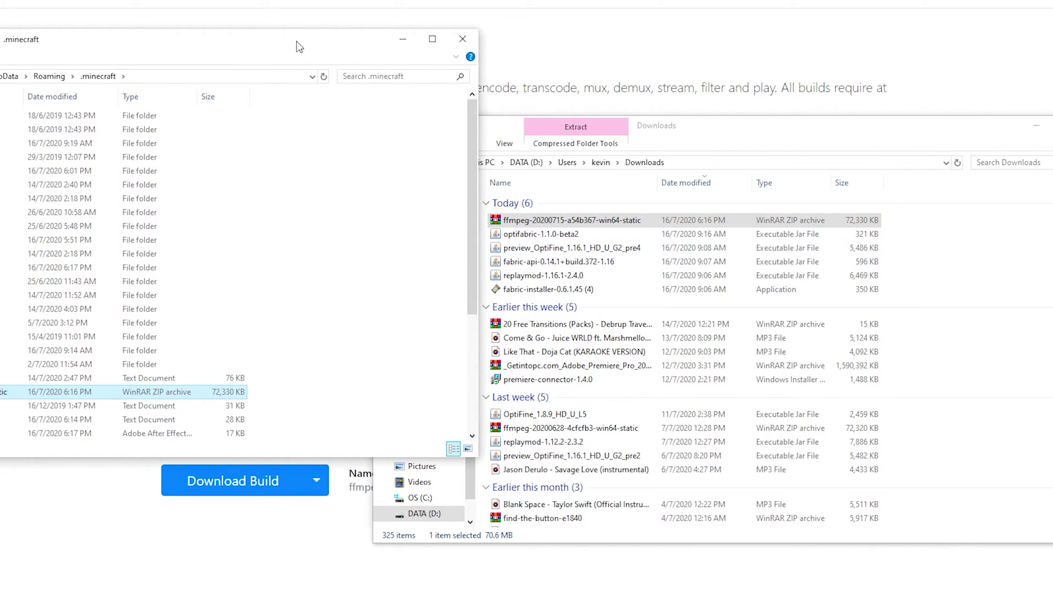
pyautogui.moveTo(300, 43); pyautogui.dragTo(620, 93)
pyautogui.scroll(-4, 212, 342)
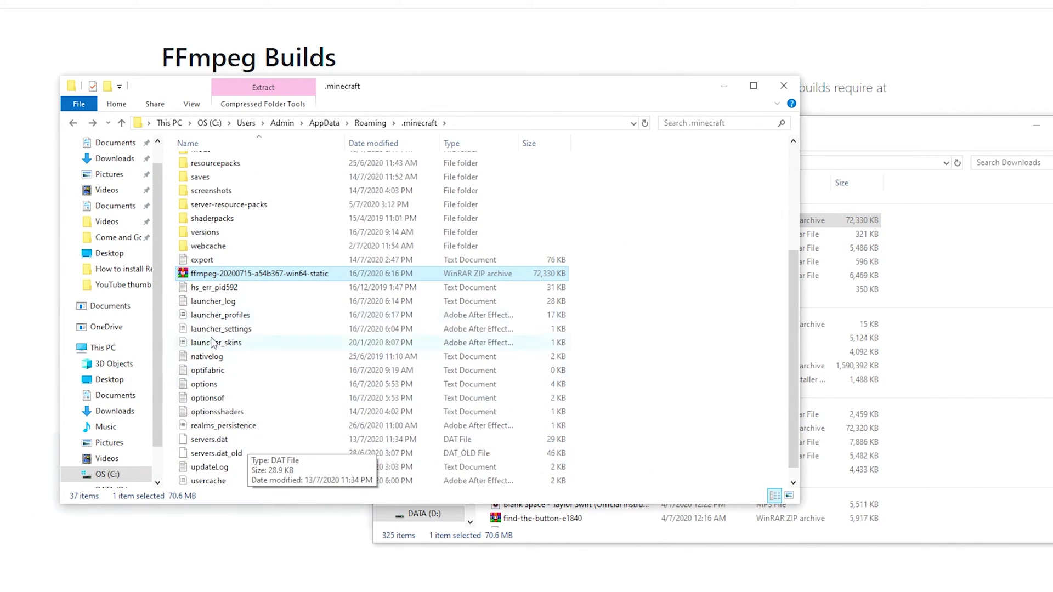
# Step: Extract the copied ffmpeg-20200715-a54b367-win64-static archive directly into .minecraft and delete the archive there
pyautogui.rightClick(216, 277)
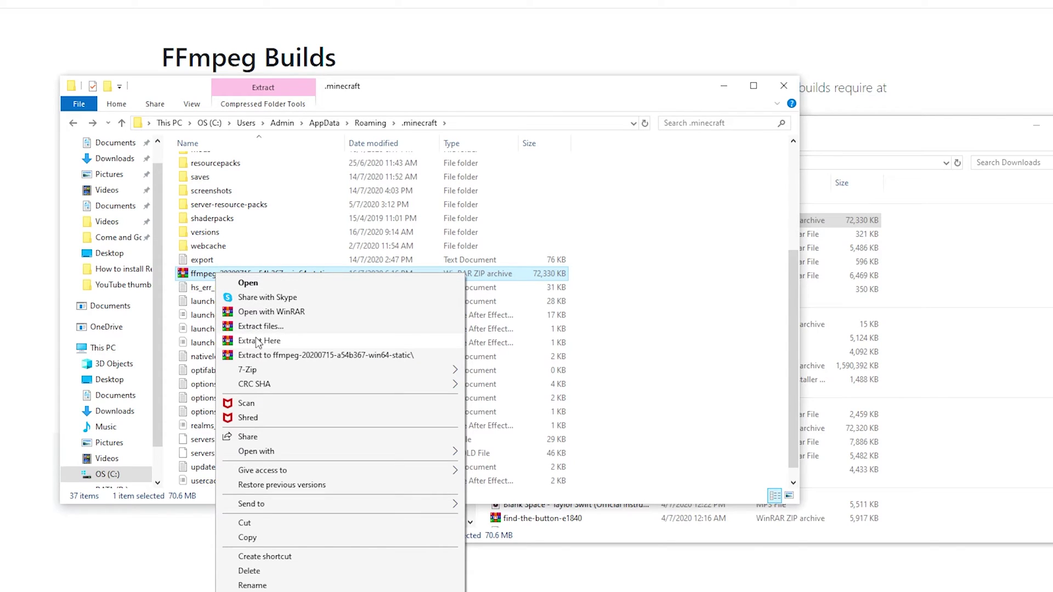
pyautogui.click(257, 341)
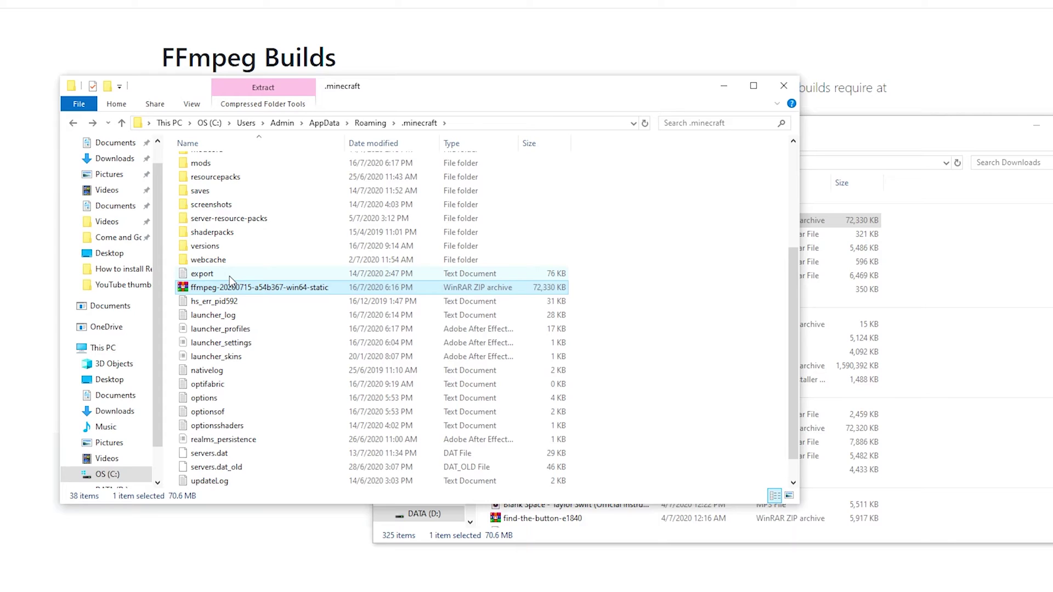
pyautogui.scroll(3, 229, 276)
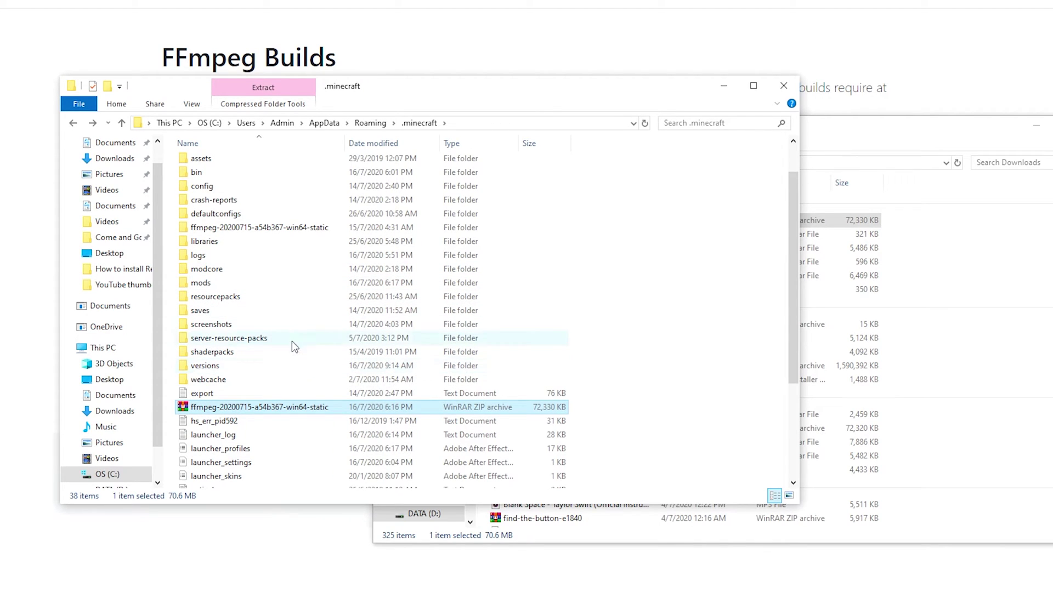
pyautogui.scroll(1, 247, 383)
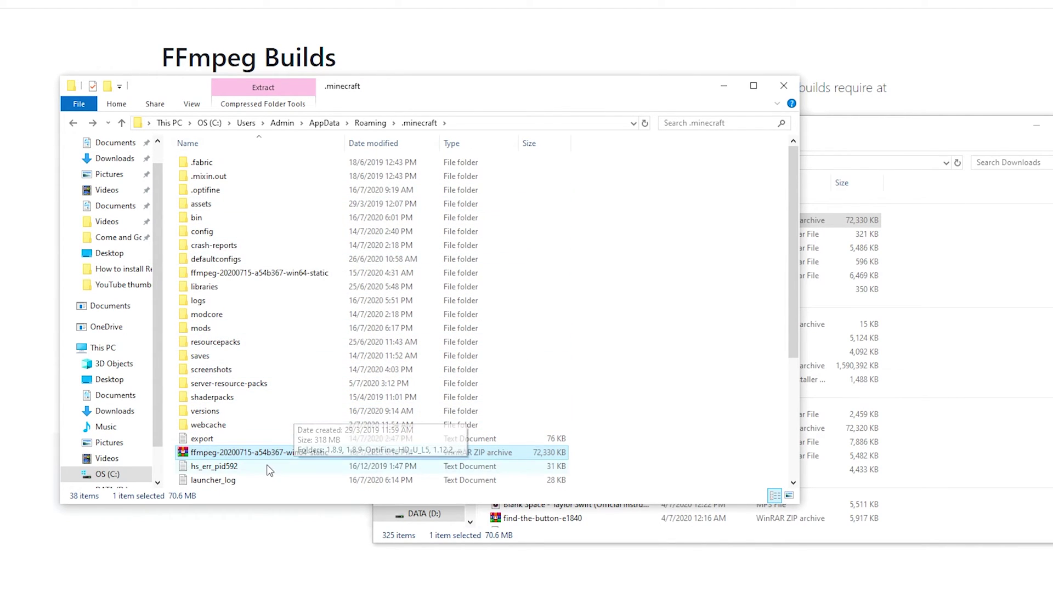
pyautogui.press('Delete')
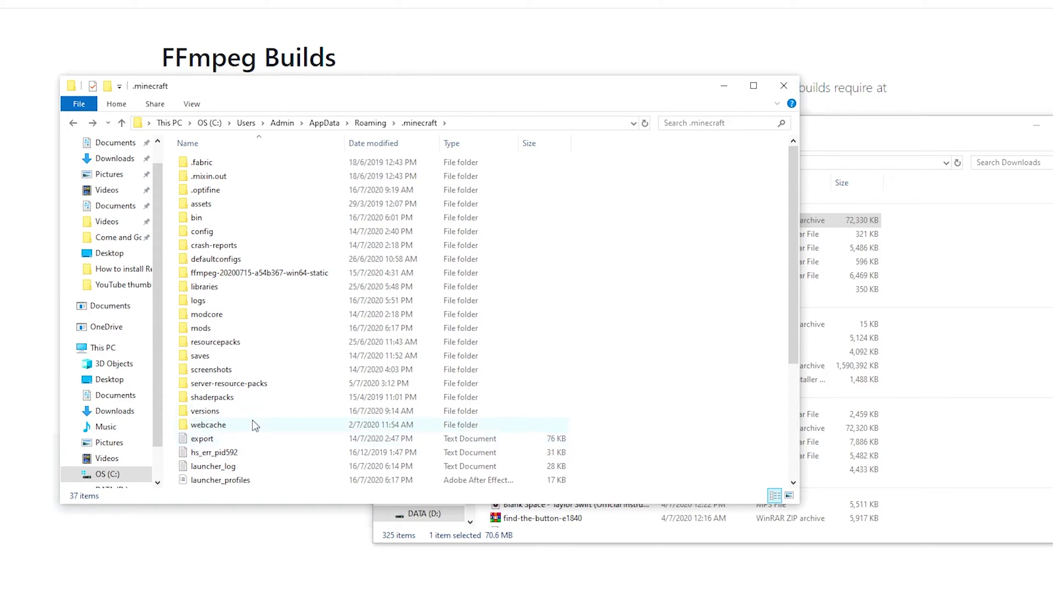
# Step: Rename the extracted ffmpeg-20200715-a54b367-win64-static folder in .minecraft to ffmpeg
pyautogui.click(206, 276)
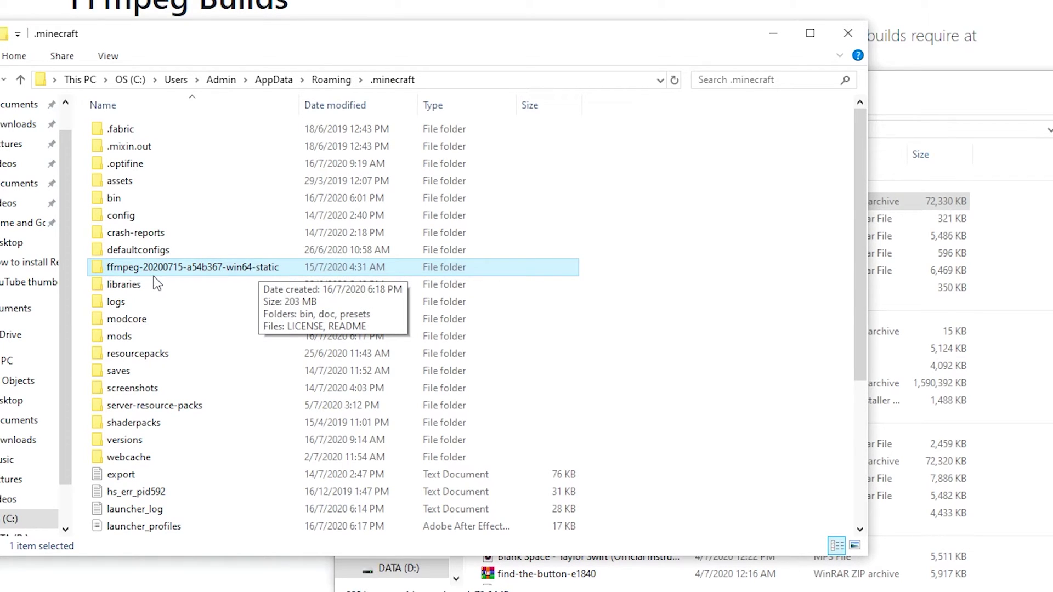
pyautogui.rightClick(204, 269)
pyautogui.press('m')
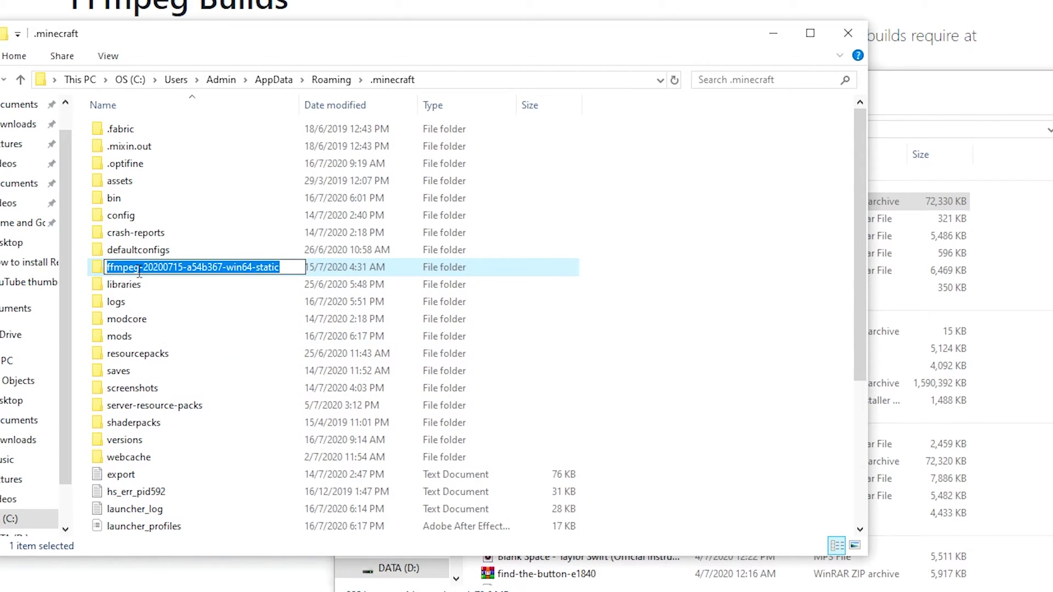
pyautogui.moveTo(139, 268); pyautogui.dragTo(293, 261)
pyautogui.press('BackSpace')
pyautogui.press('Return')
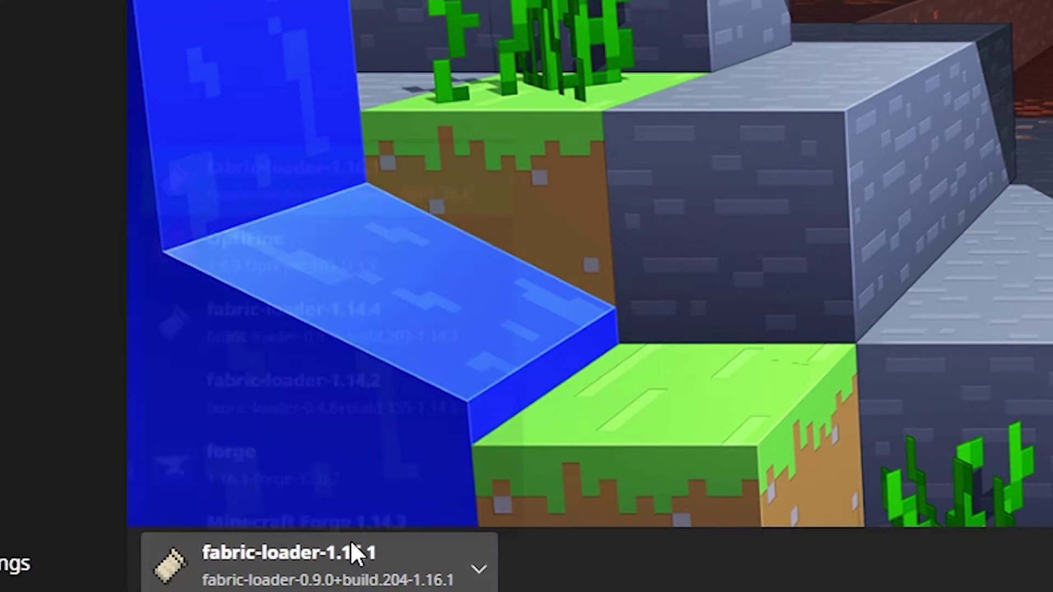
# Step: Choose the fabric-loader-1.16.1 installation in the Minecraft Launcher and launch the game
pyautogui.click(350, 543)
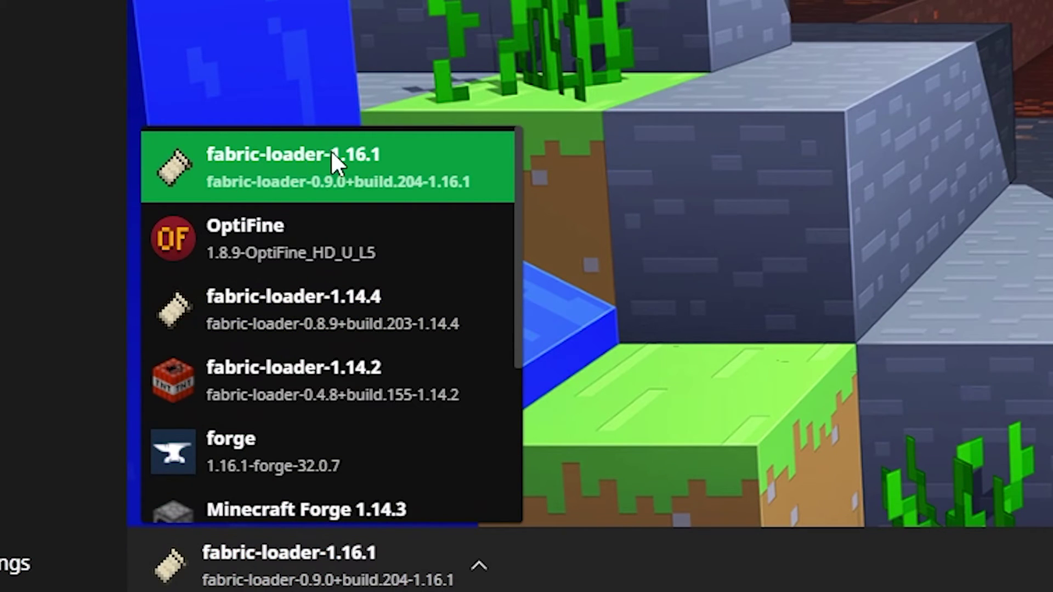
pyautogui.click(209, 189)
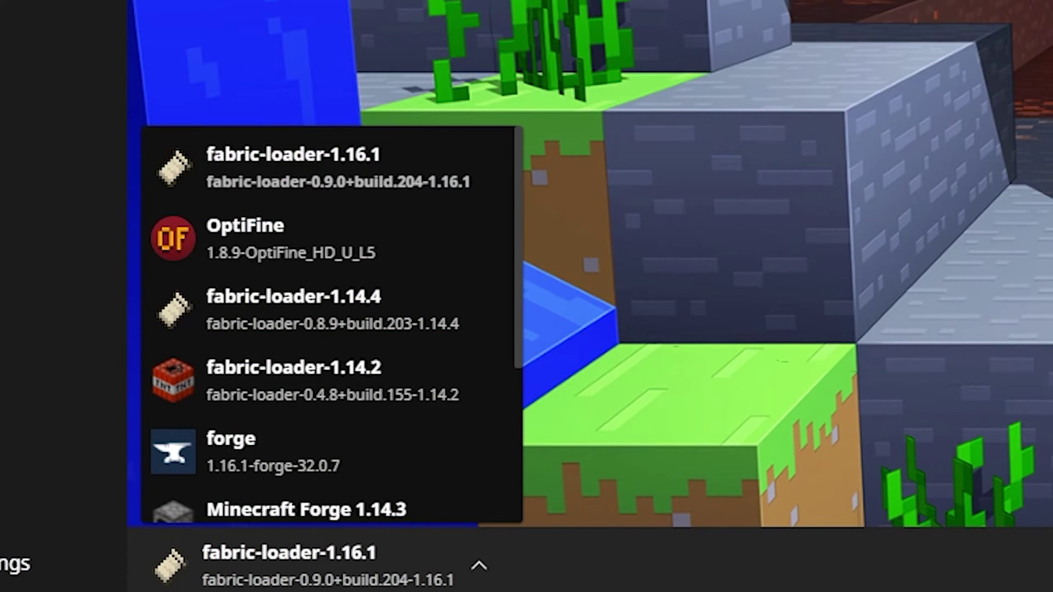
pyautogui.click(585, 541)
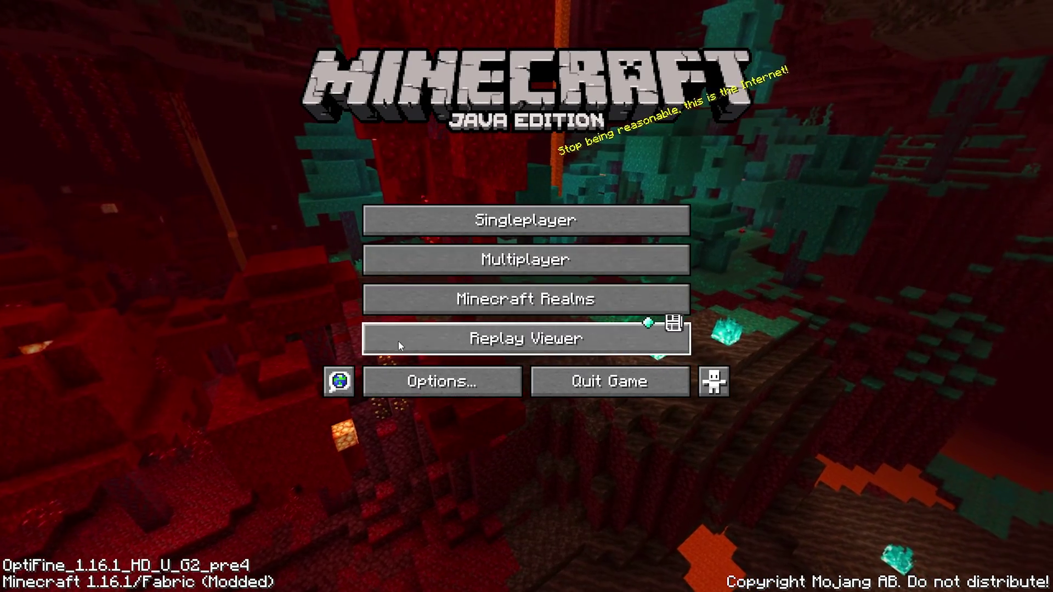
# Step: Open the Replay Viewer to check ReplayMod, return to the title screen, and load a saved singleplayer world
pyautogui.click(501, 351)
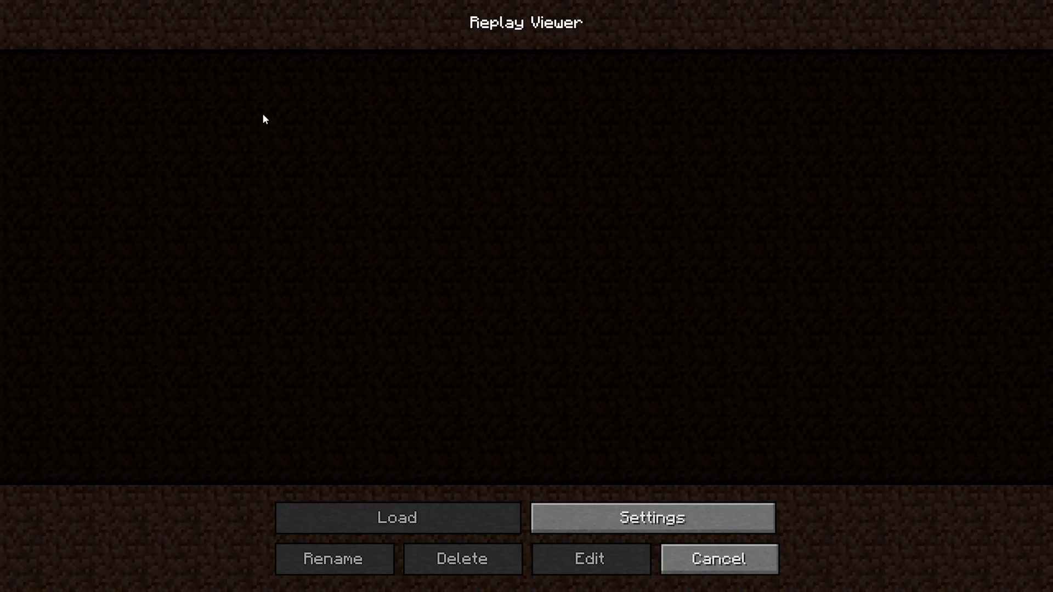
pyautogui.click(725, 560)
pyautogui.click(526, 228)
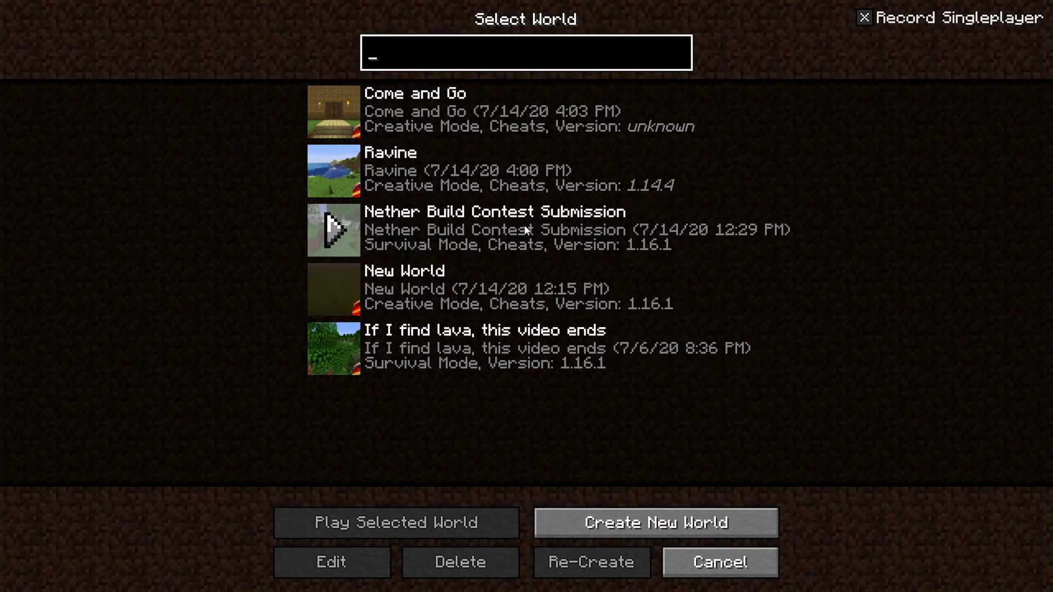
pyautogui.doubleClick(524, 113)
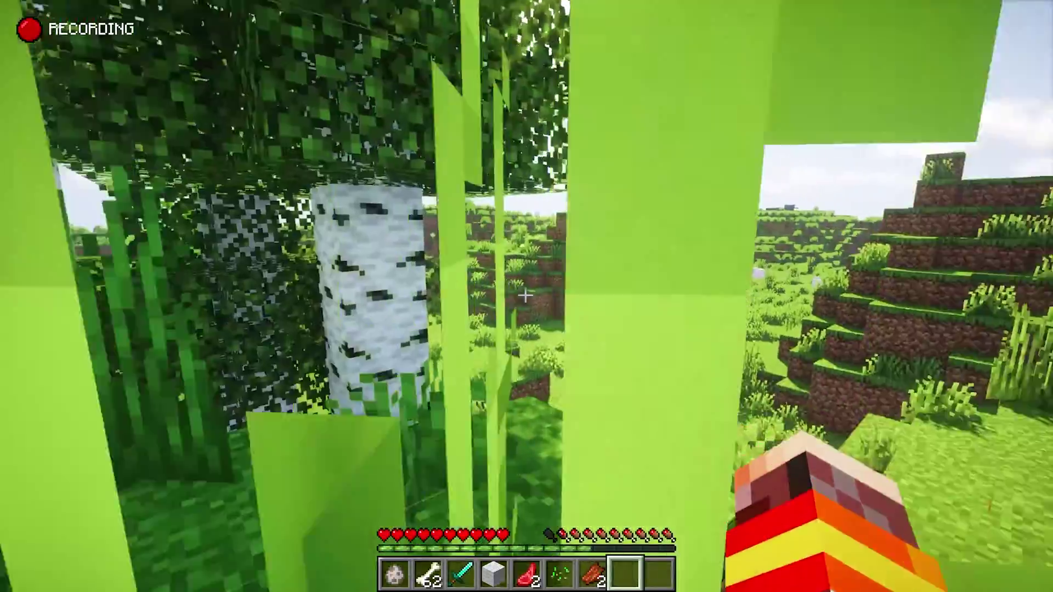
# Step: Stop the running ReplayMod recording in the loaded world and return to the game
pyautogui.press('Escape')
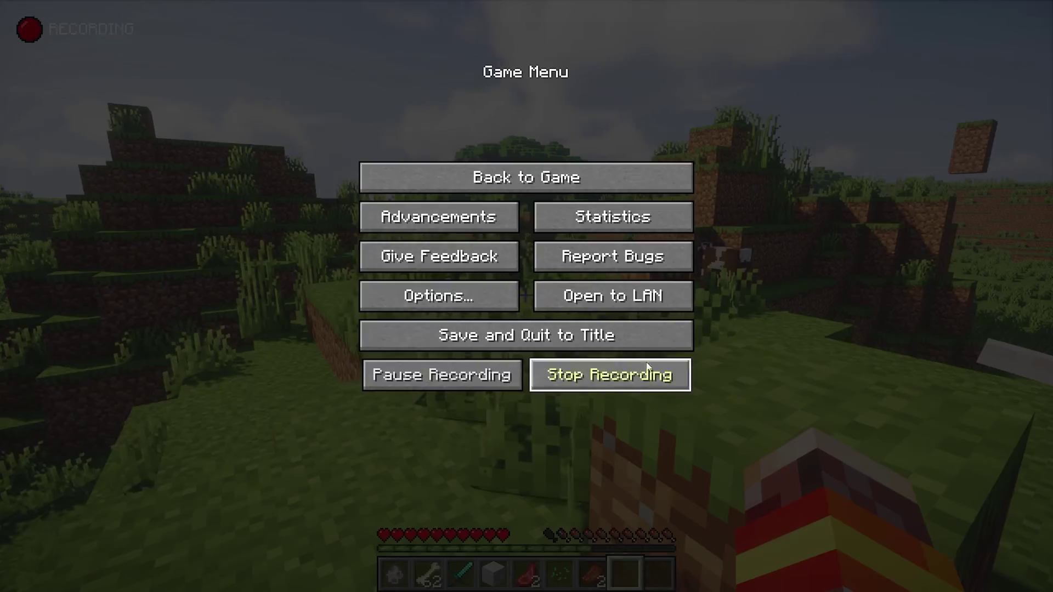
pyautogui.click(483, 381)
pyautogui.click(550, 379)
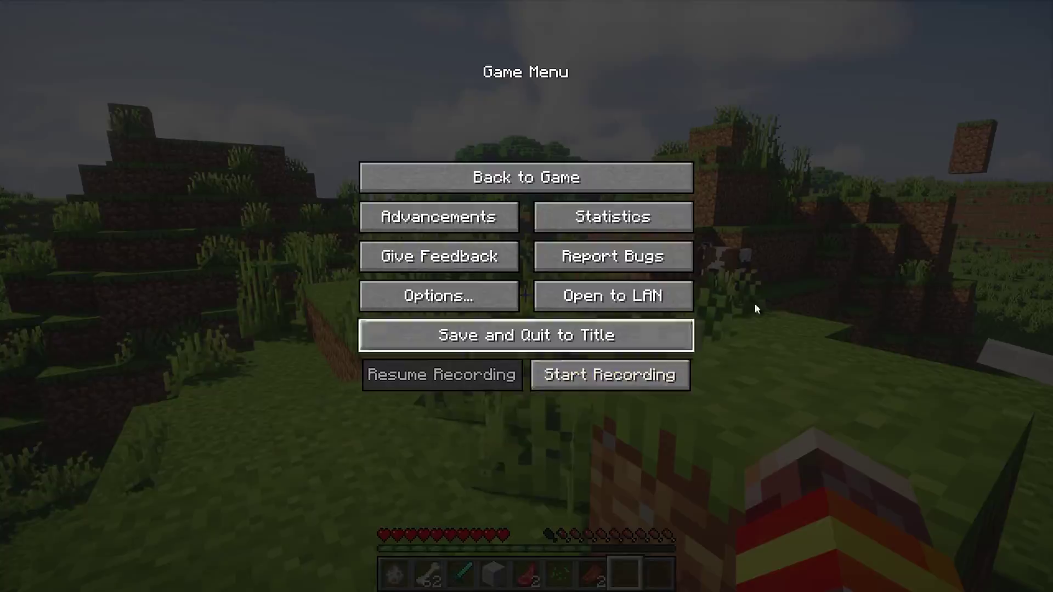
pyautogui.press('Escape')
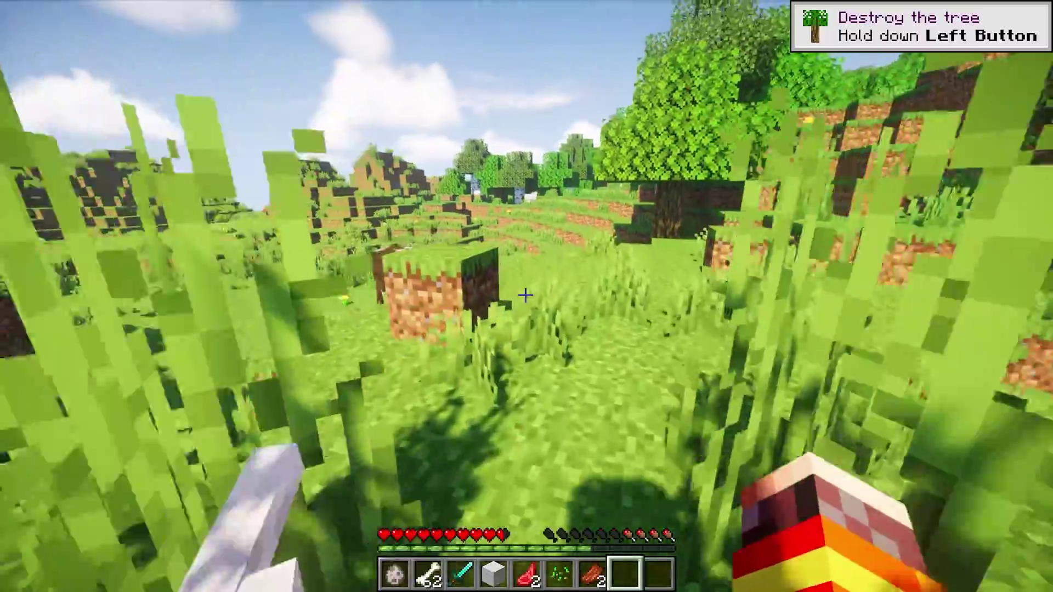
pyautogui.press('w')
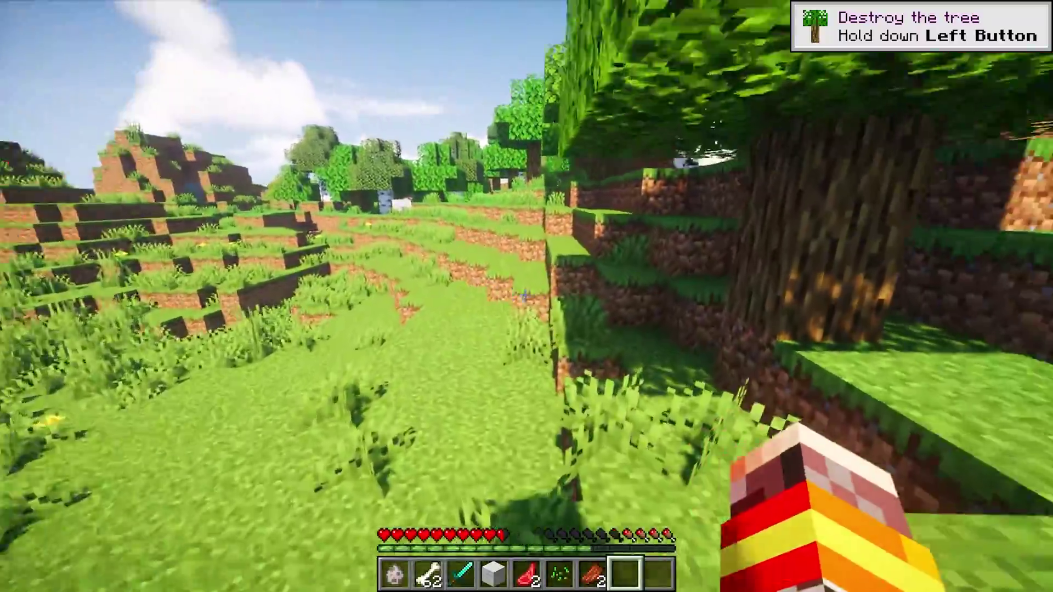
pyautogui.press('a')
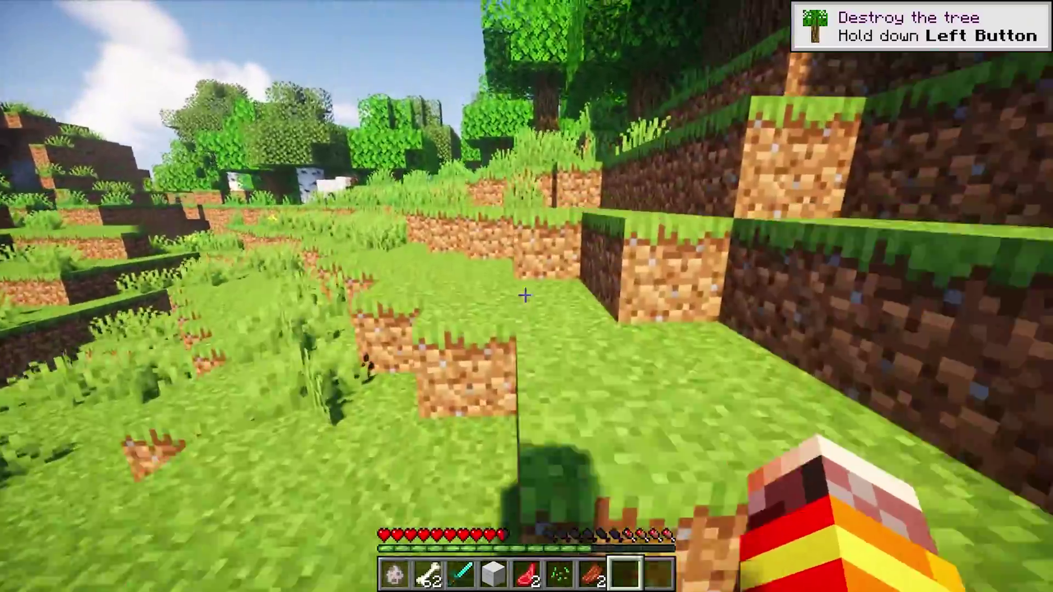
pyautogui.press('w')
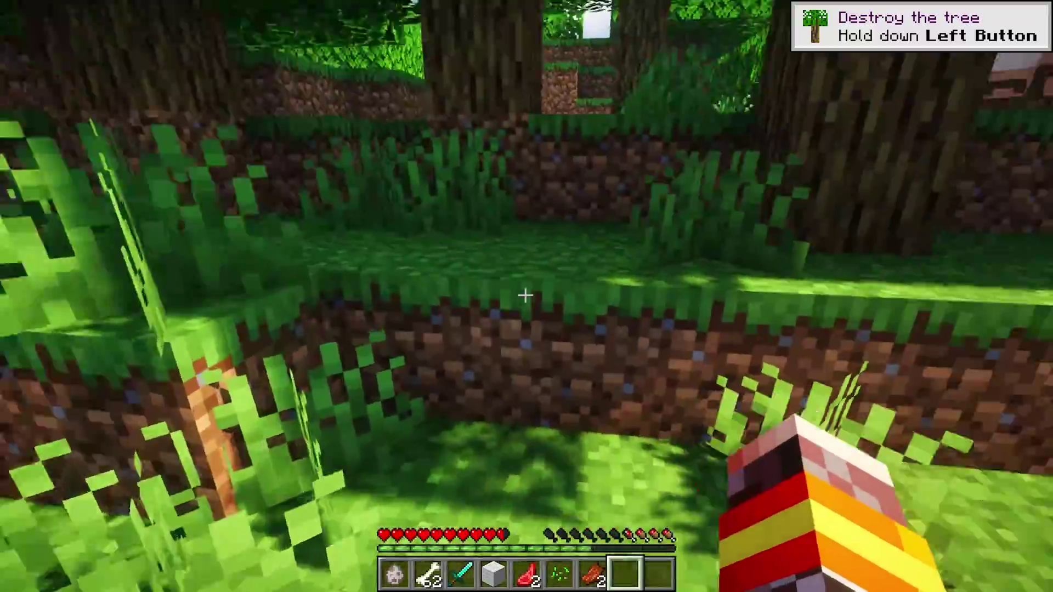
pyautogui.press('w')
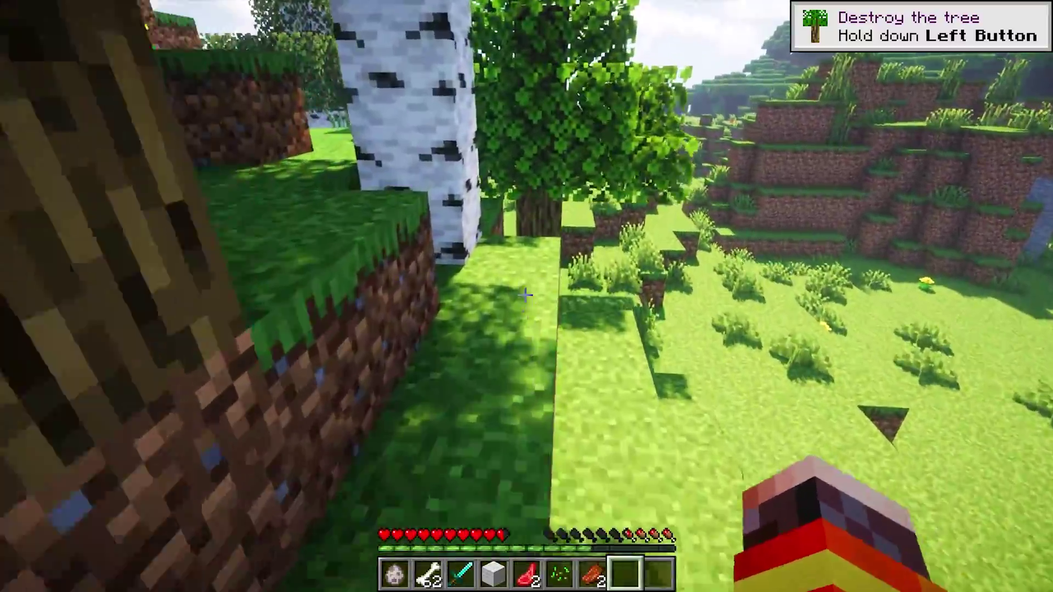
pyautogui.press('w')
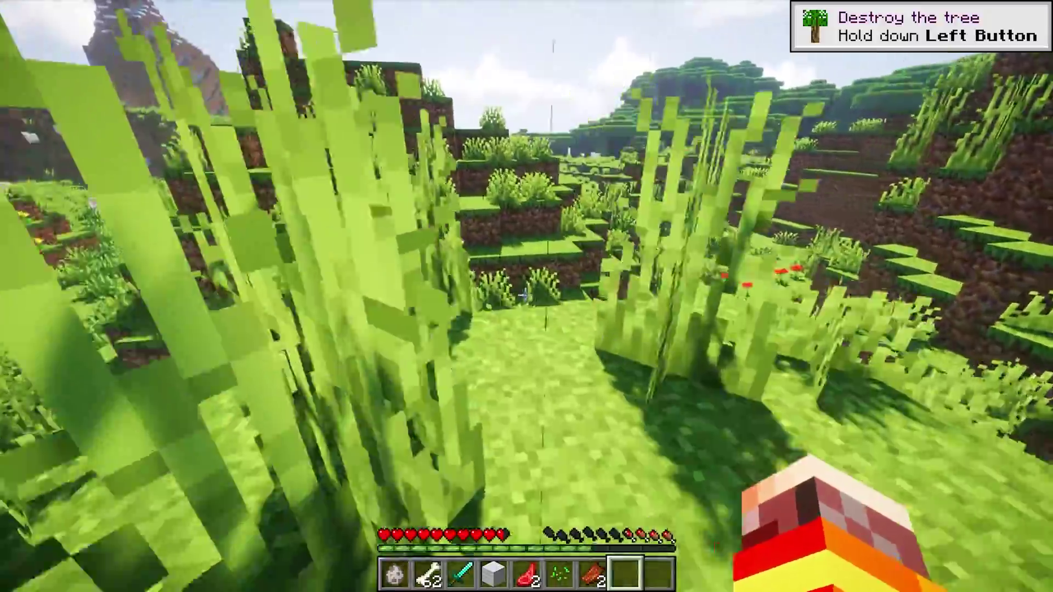
pyautogui.press('w')
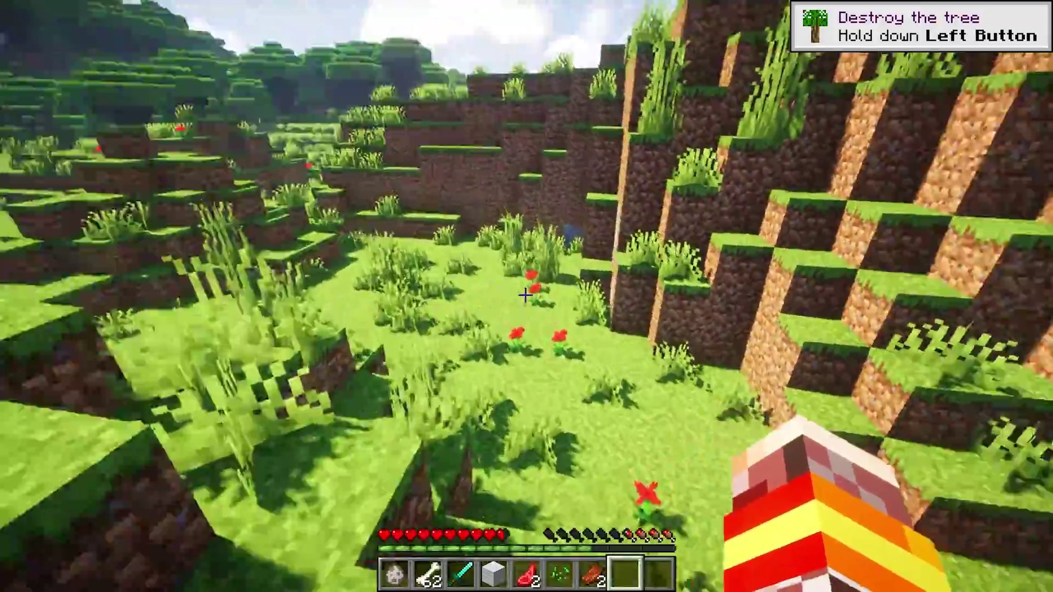
pyautogui.press('w')
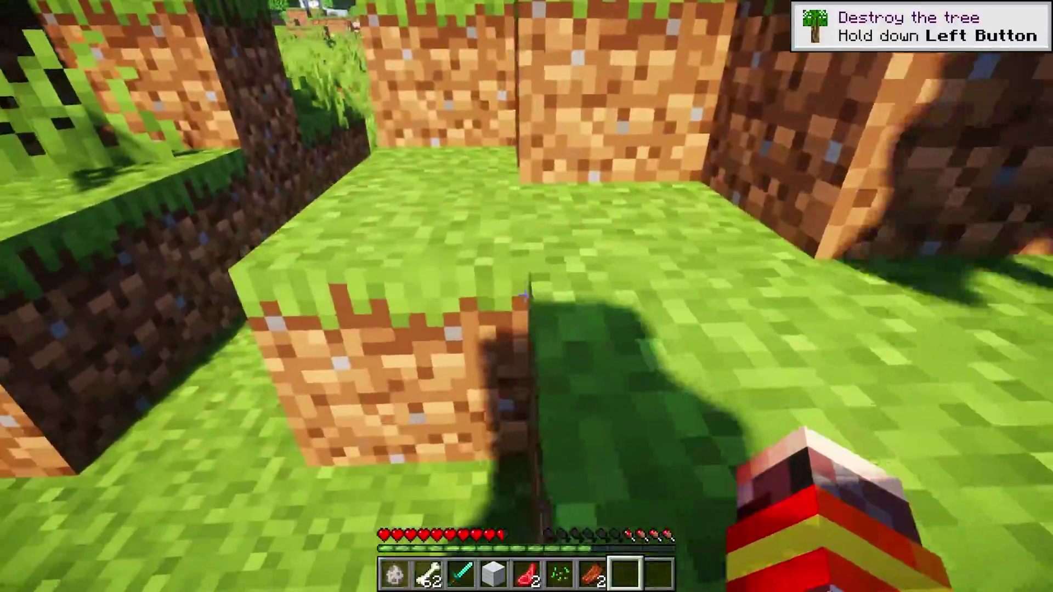
pyautogui.press('w')
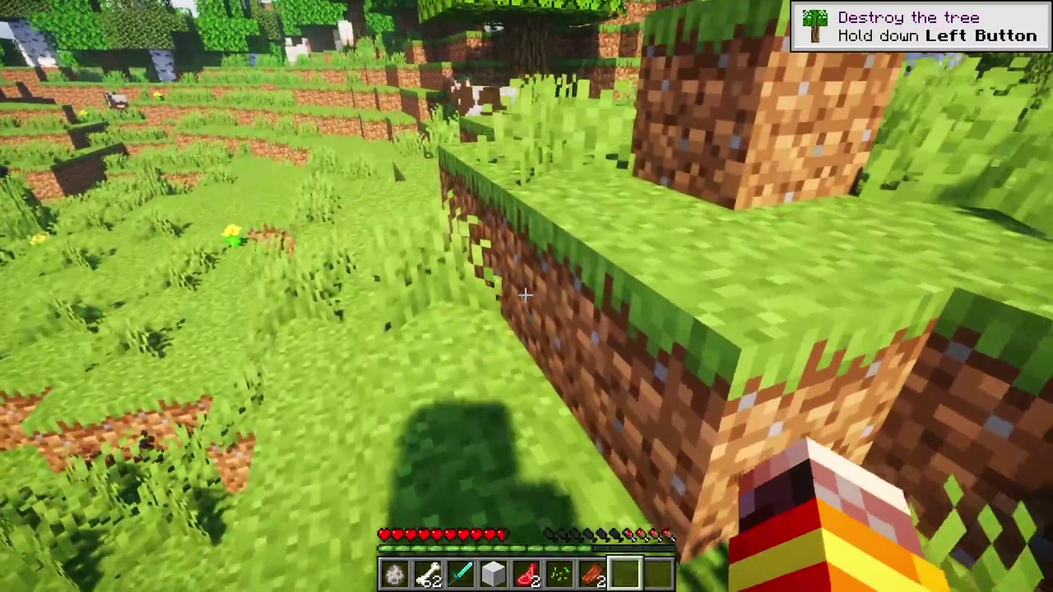
pyautogui.press('w')
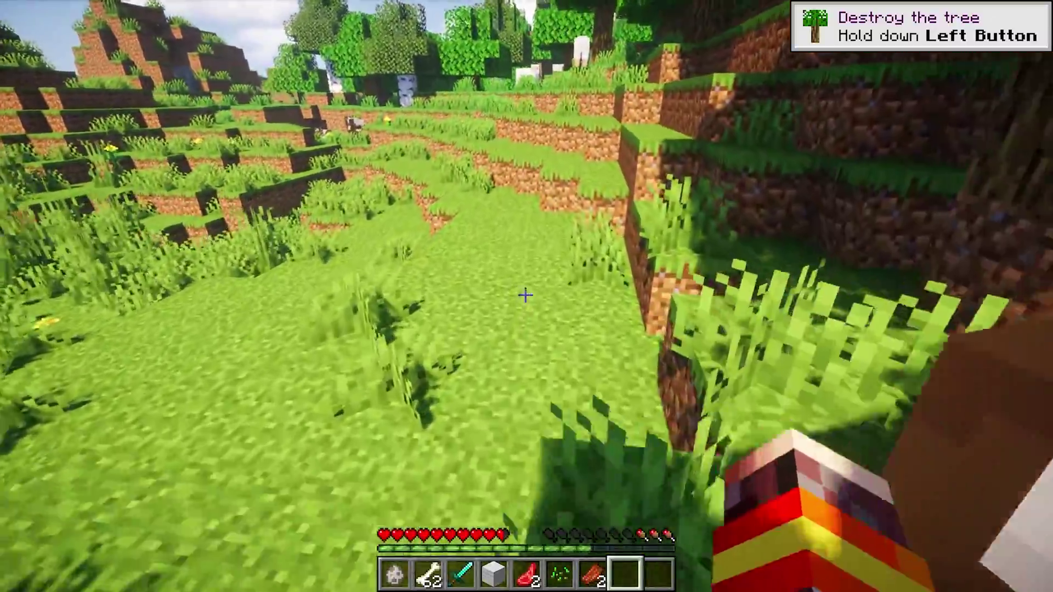